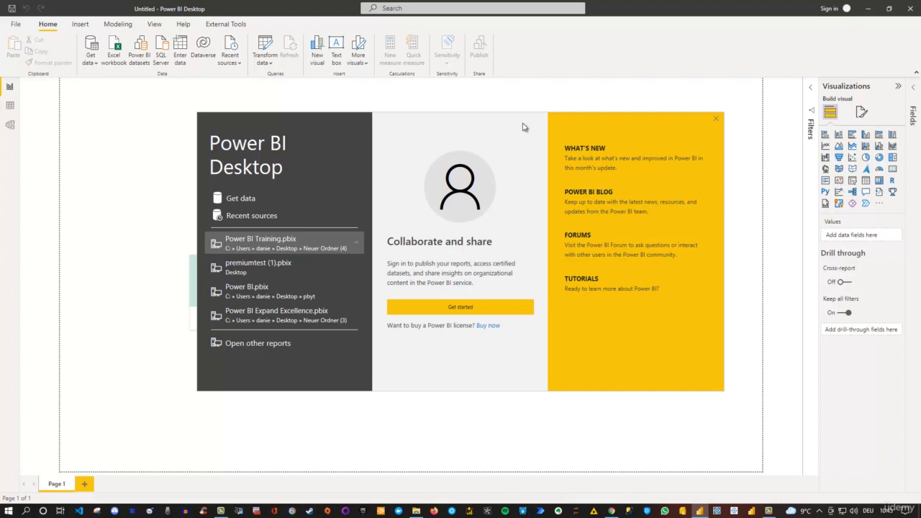
- Dismiss the start screen and open the Excel workbook "Power BI The easy way.xlsx" as the report's data source
{"action": "left_click", "coordinate": [716, 119]}
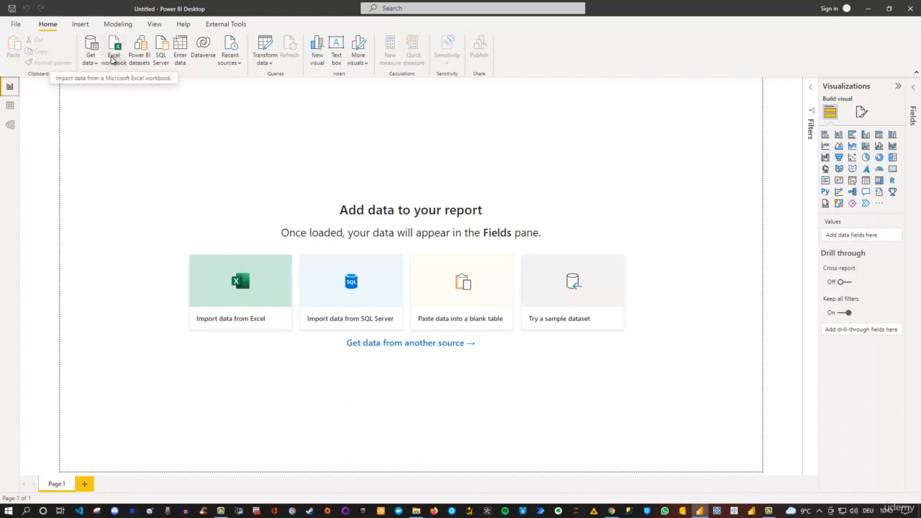
{"action": "left_click", "coordinate": [96, 63]}
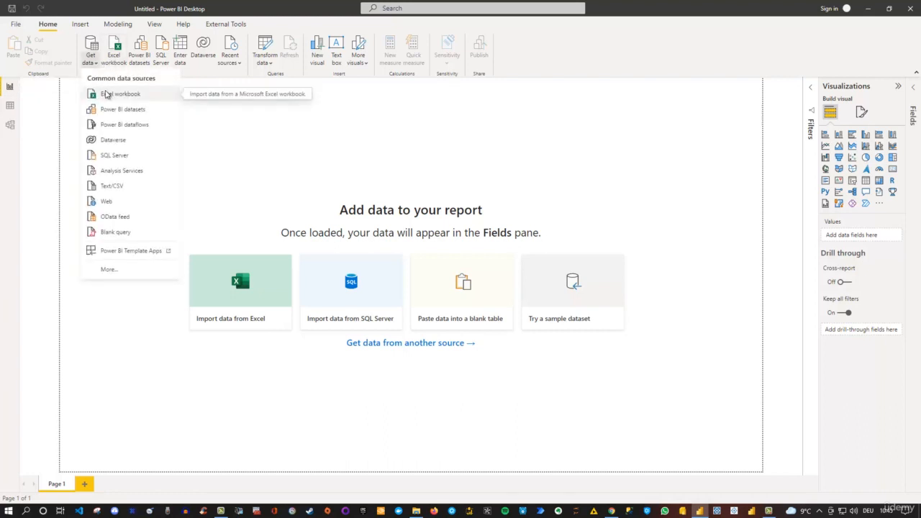
{"action": "left_click", "coordinate": [264, 141]}
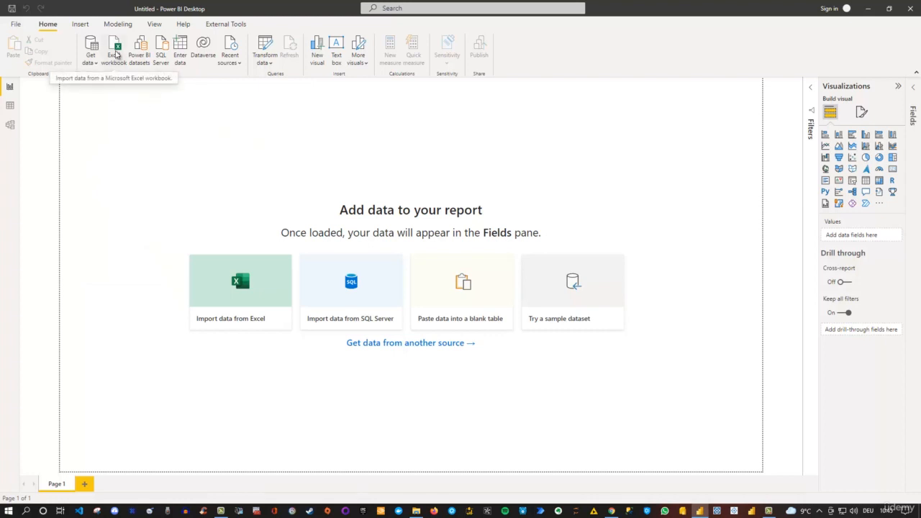
{"action": "left_click", "coordinate": [116, 55]}
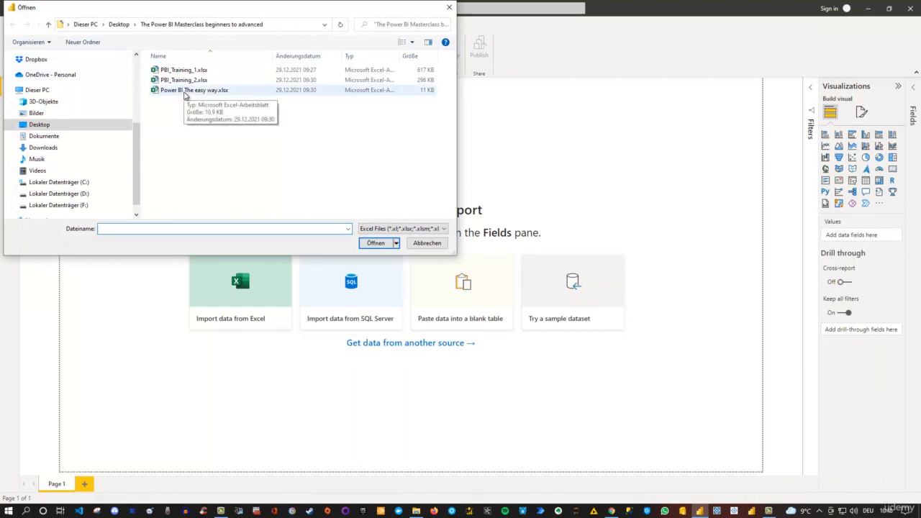
{"action": "left_click", "coordinate": [185, 93]}
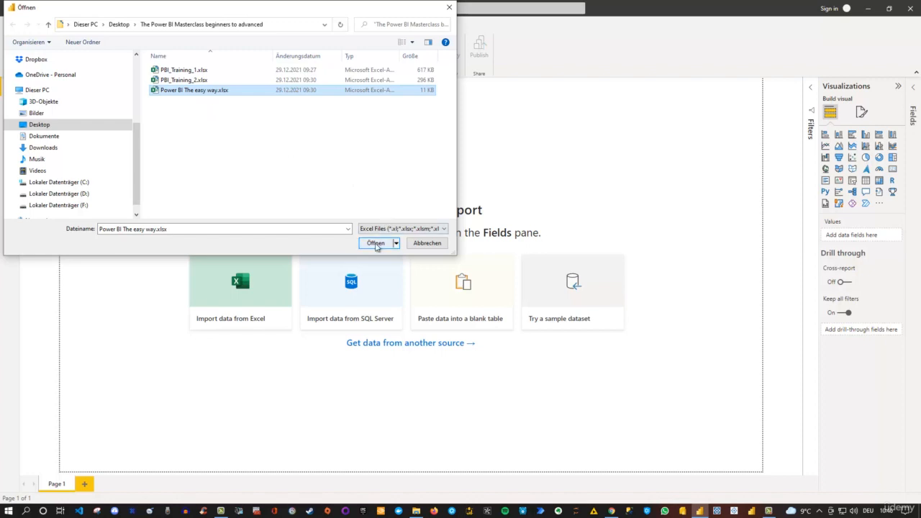
{"action": "left_click", "coordinate": [376, 244]}
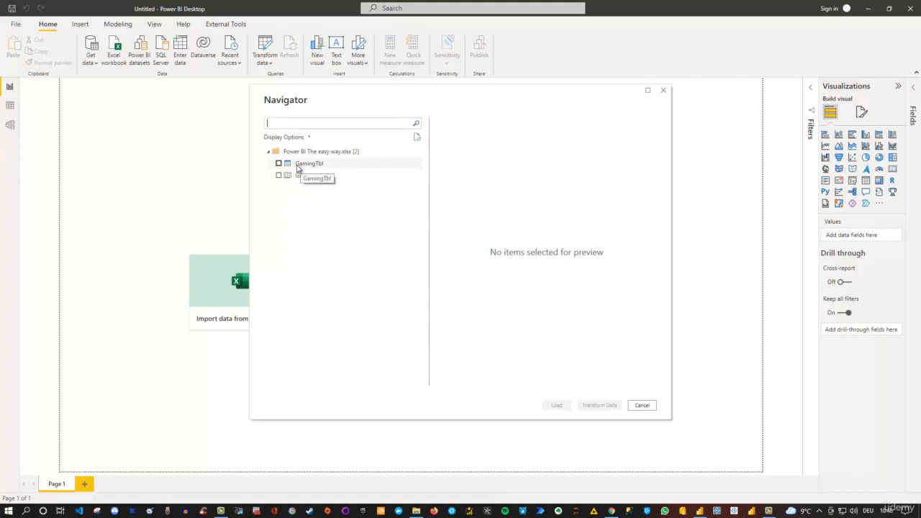
- Preview all columns of the GamingTbl table in an enlarged Navigator window and load that table into the report
{"action": "left_click", "coordinate": [279, 164]}
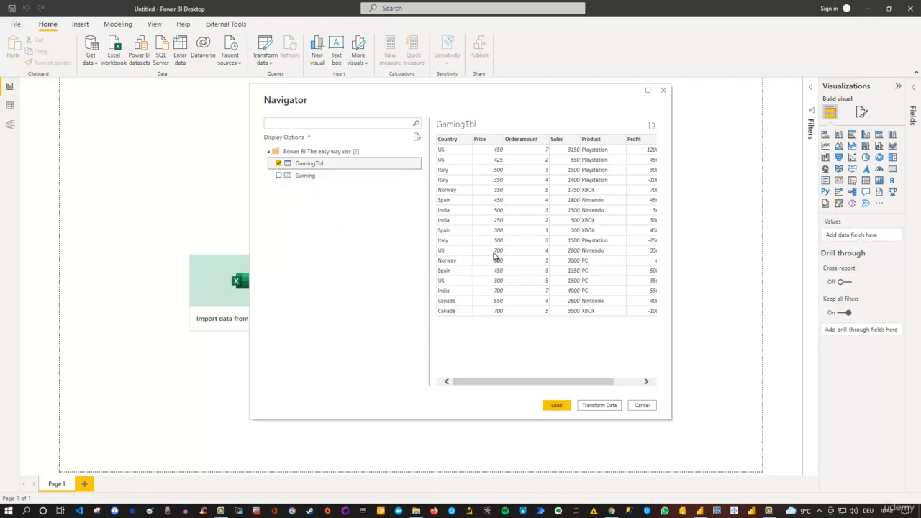
{"action": "left_click_drag", "start_coordinate": [505, 387], "coordinate": [587, 395]}
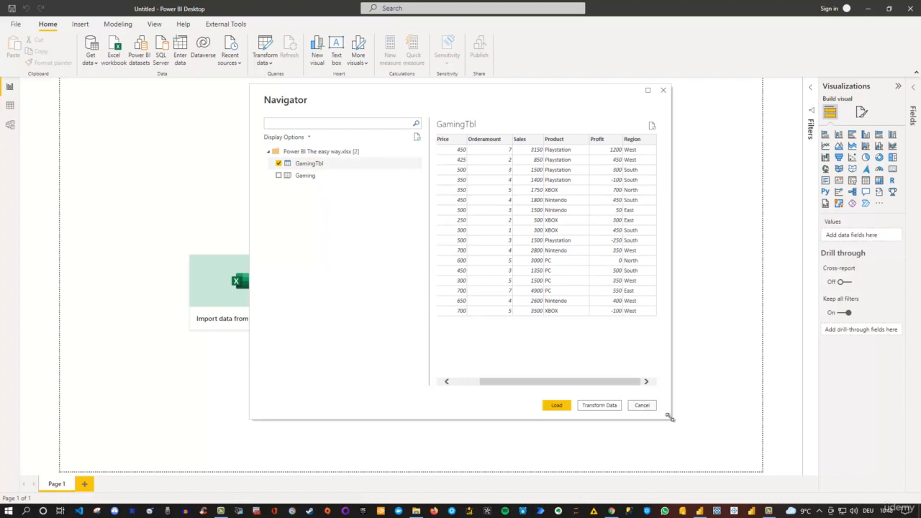
{"action": "left_click_drag", "start_coordinate": [671, 419], "coordinate": [803, 431]}
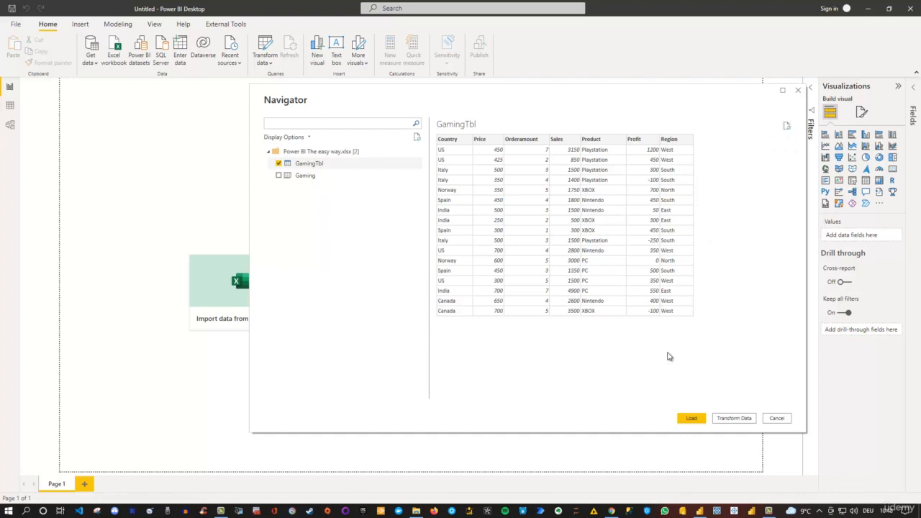
{"action": "left_click", "coordinate": [689, 419]}
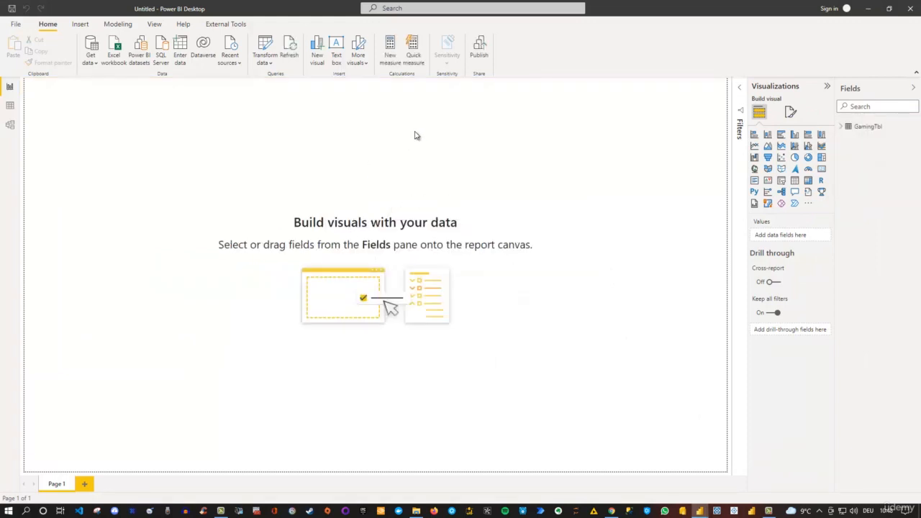
- Inspect the GamingTbl fields, its rows in the data view and its card in the model view, and return to the report view
{"action": "left_click", "coordinate": [841, 127]}
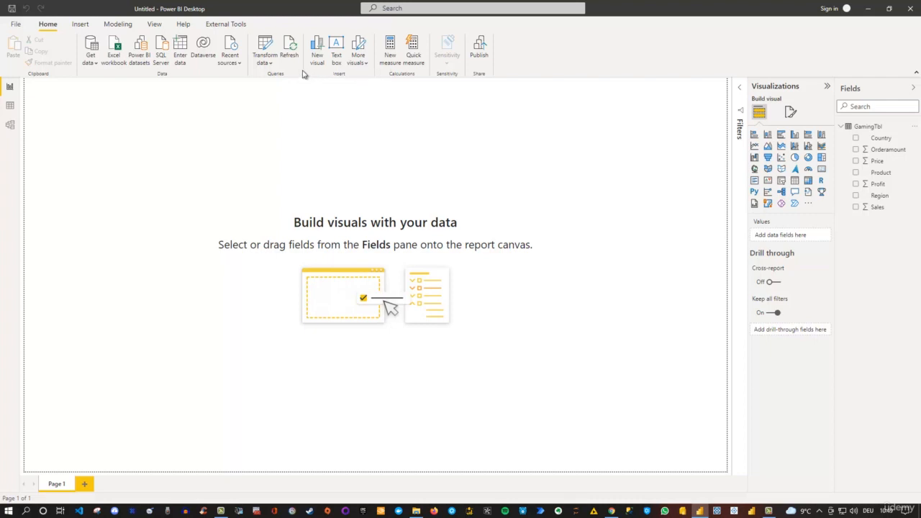
{"action": "left_click", "coordinate": [10, 106]}
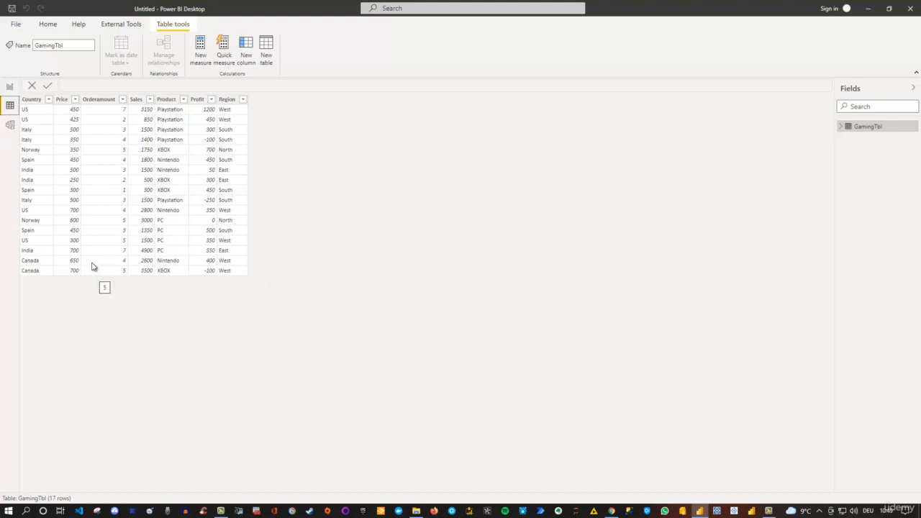
{"action": "left_click", "coordinate": [11, 127]}
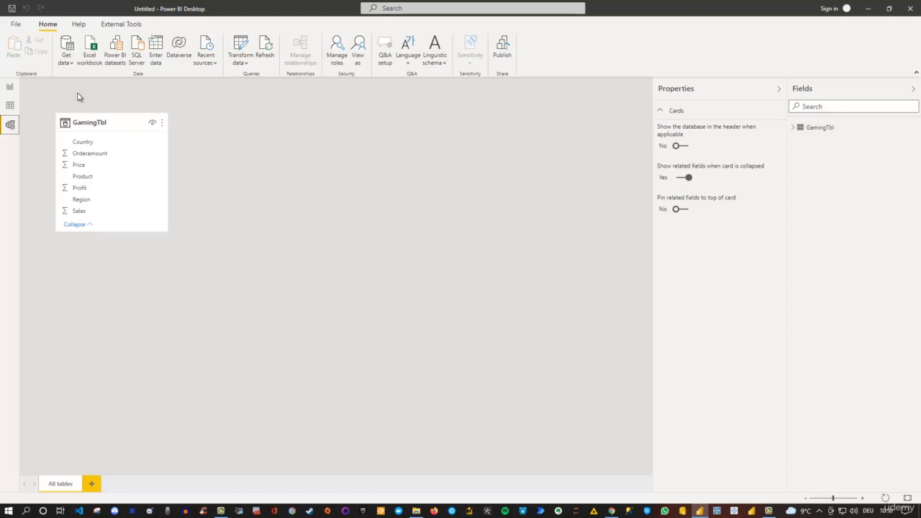
{"action": "left_click", "coordinate": [10, 106]}
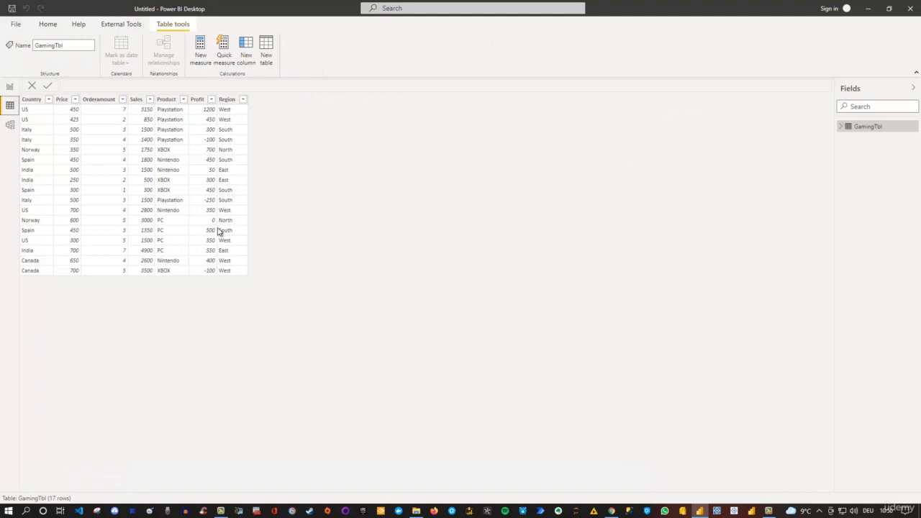
{"action": "left_click", "coordinate": [9, 87]}
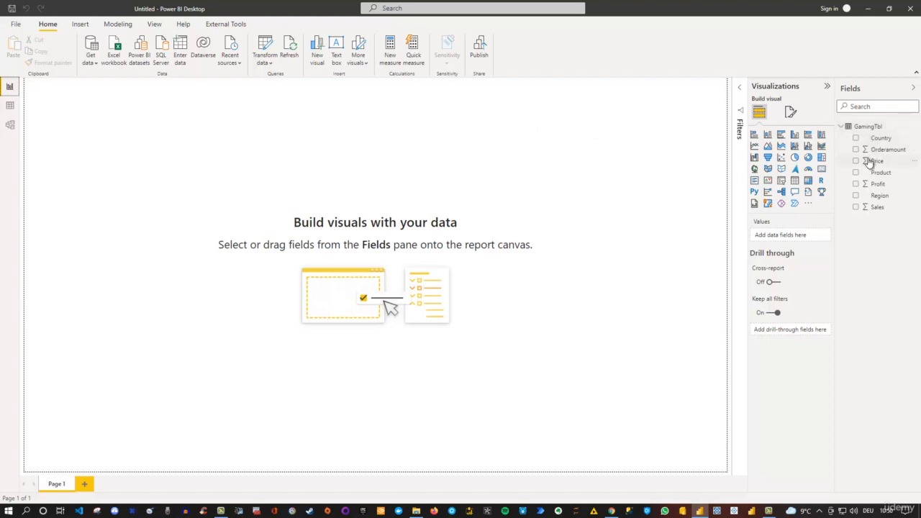
- Create two separate column charts on the report page, one showing Sales and one showing Profit
{"action": "left_click", "coordinate": [856, 208]}
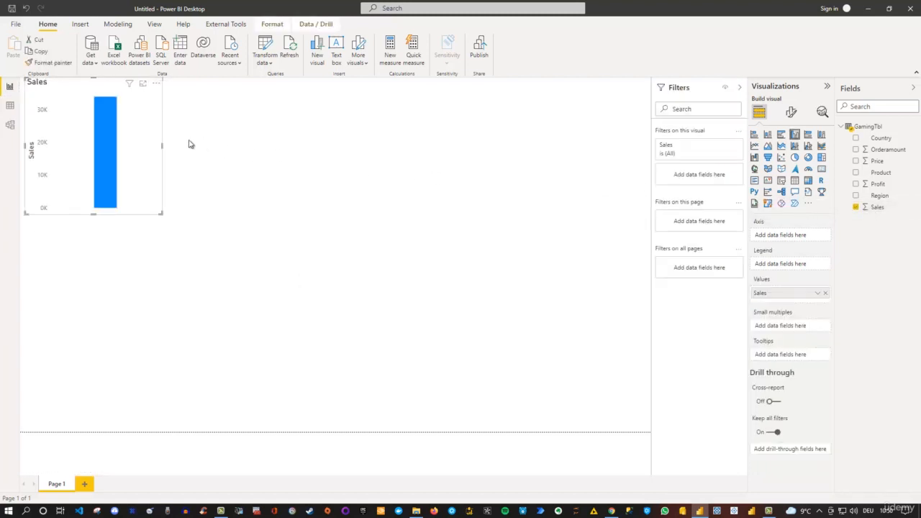
{"action": "mouse_move", "coordinate": [115, 131]}
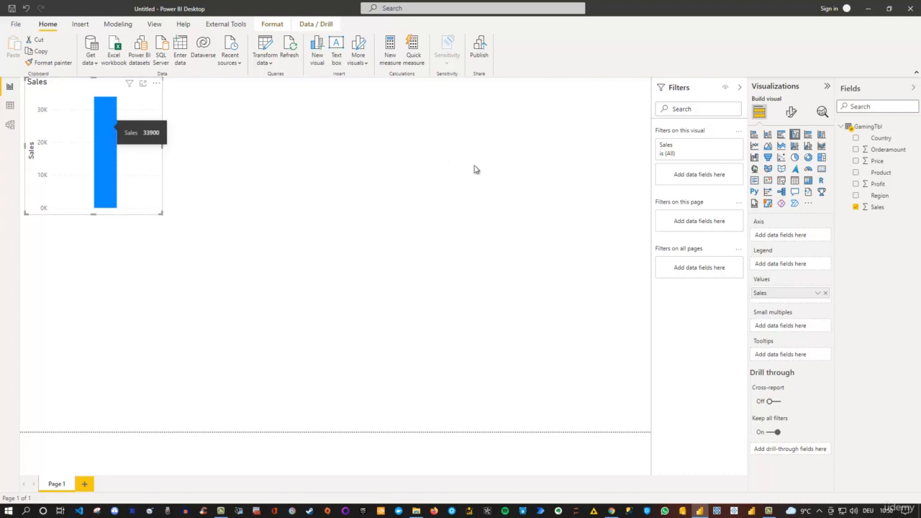
{"action": "left_click", "coordinate": [447, 210]}
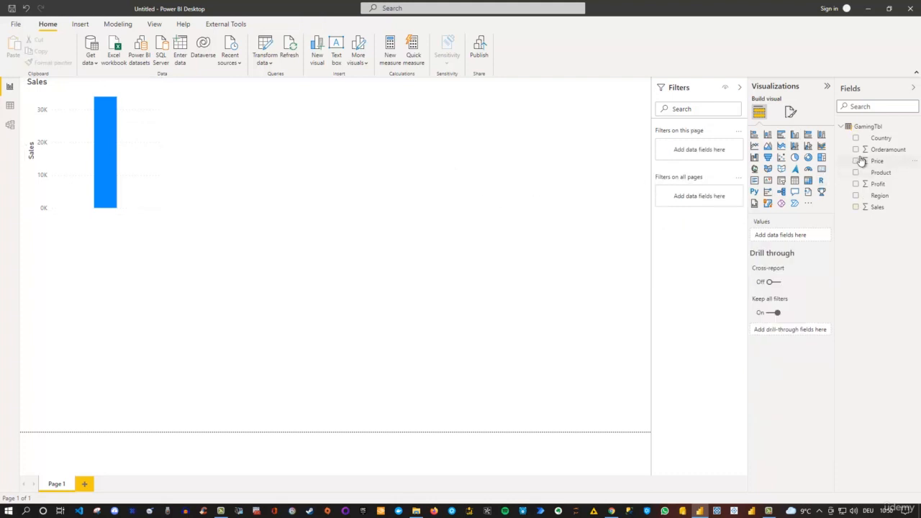
{"action": "left_click", "coordinate": [856, 185]}
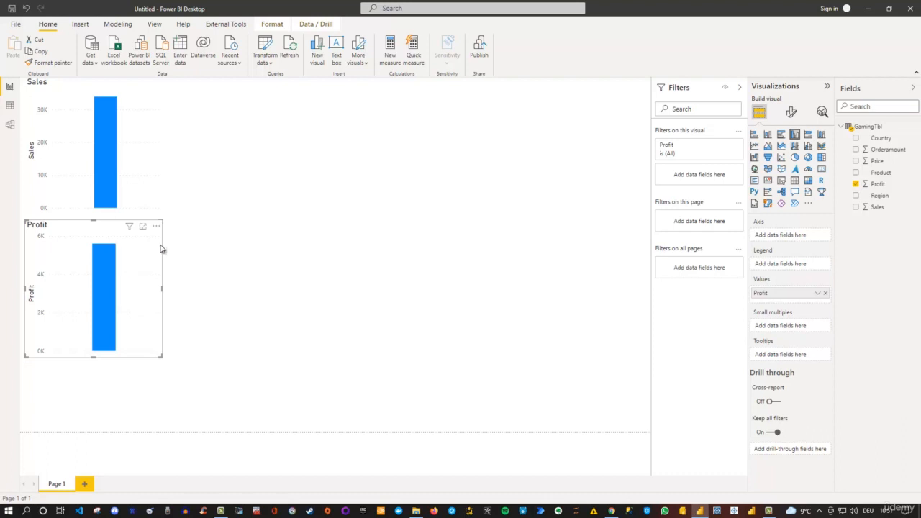
{"action": "left_click", "coordinate": [237, 178]}
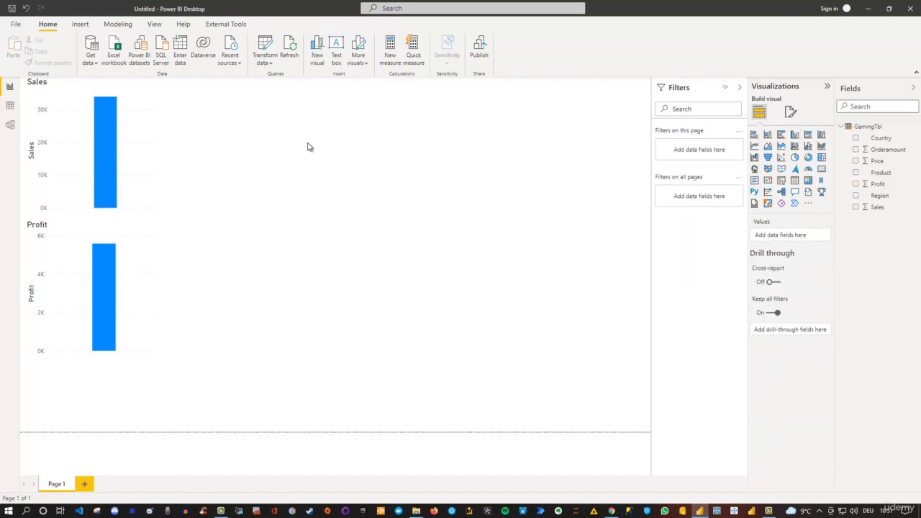
- Add an enlarged donut chart beside the column charts on the open part of the canvas and show Sales as its values
{"action": "left_click", "coordinate": [808, 158]}
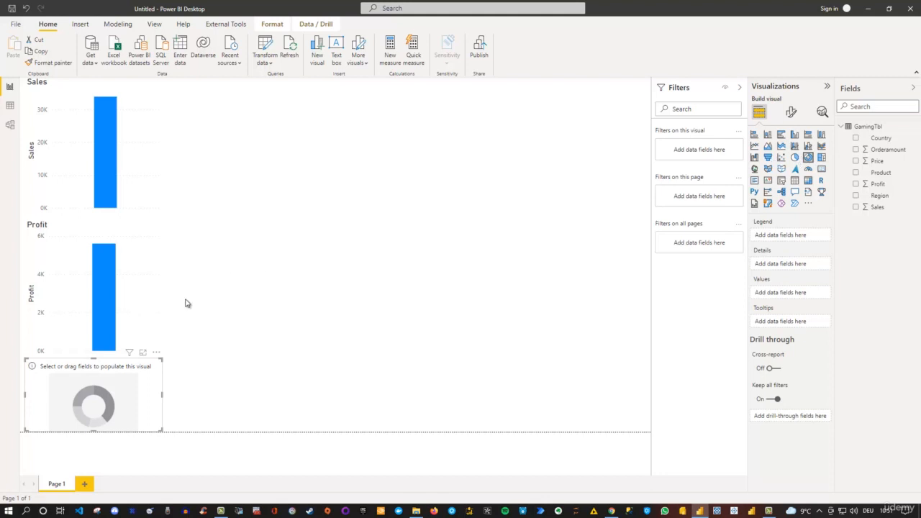
{"action": "left_click_drag", "start_coordinate": [154, 354], "coordinate": [471, 126]}
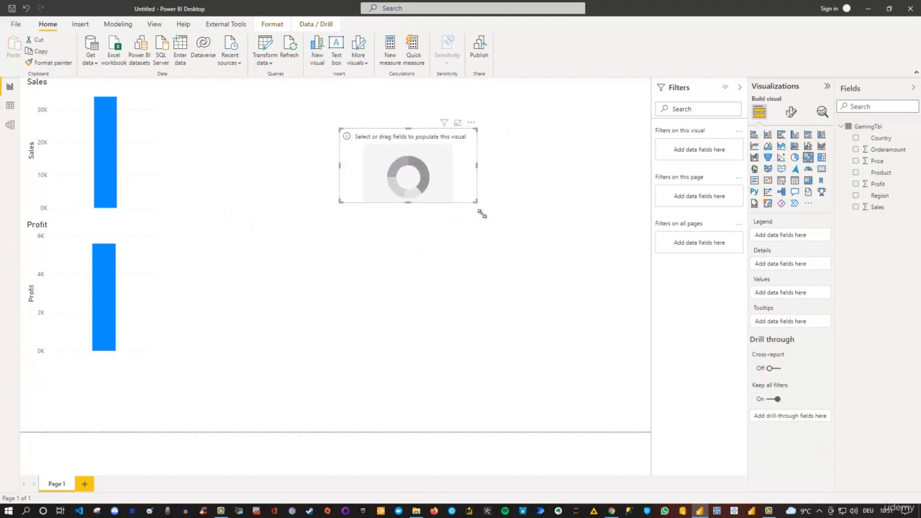
{"action": "left_click_drag", "start_coordinate": [481, 210], "coordinate": [514, 281]}
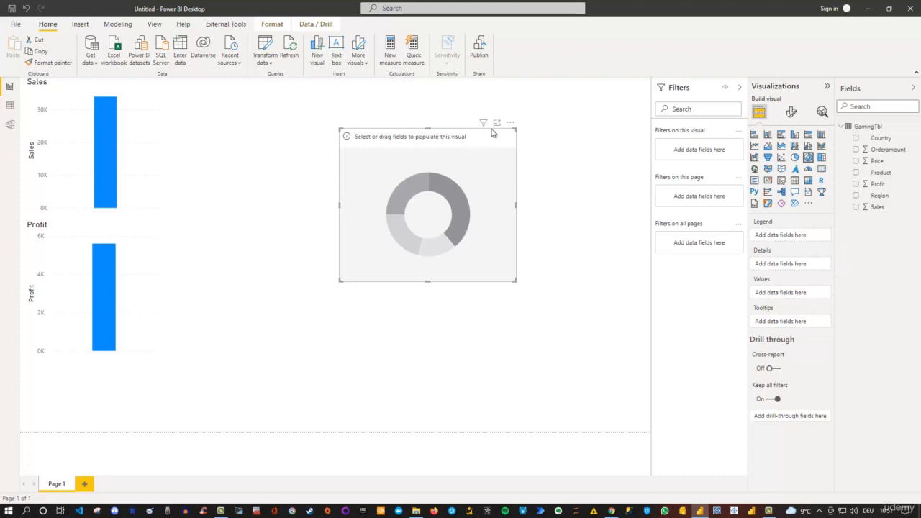
{"action": "left_click", "coordinate": [856, 207]}
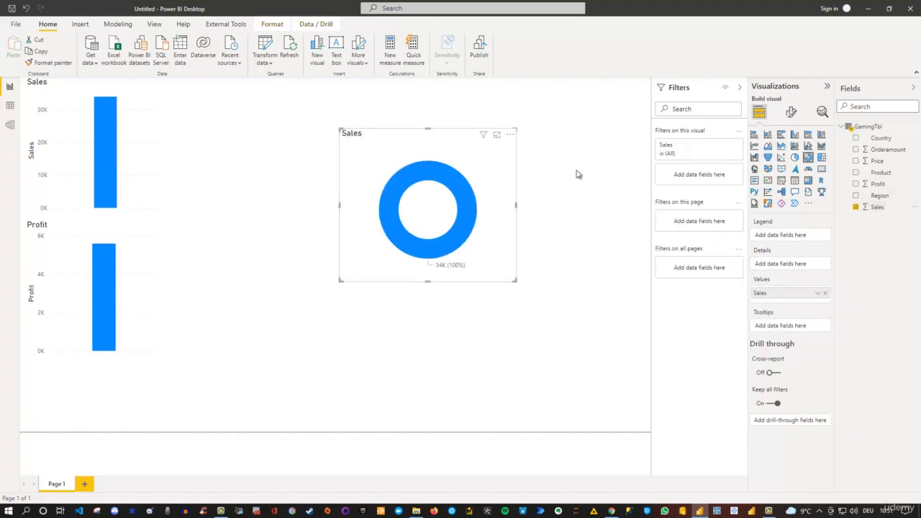
{"action": "mouse_move", "coordinate": [443, 180]}
{"action": "mouse_move", "coordinate": [96, 166]}
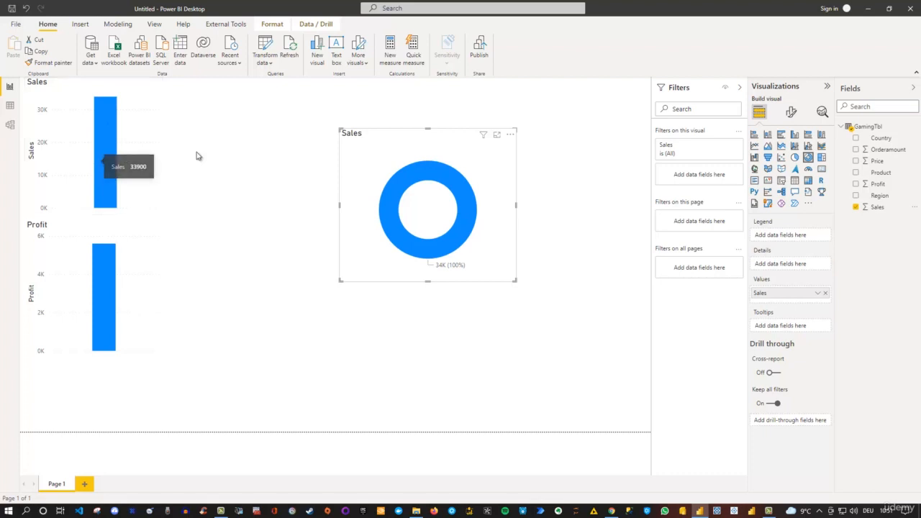
- Convert the Sales column chart to a donut chart, then make it wider and shorter and shift it slightly on the page
{"action": "left_click", "coordinate": [95, 133]}
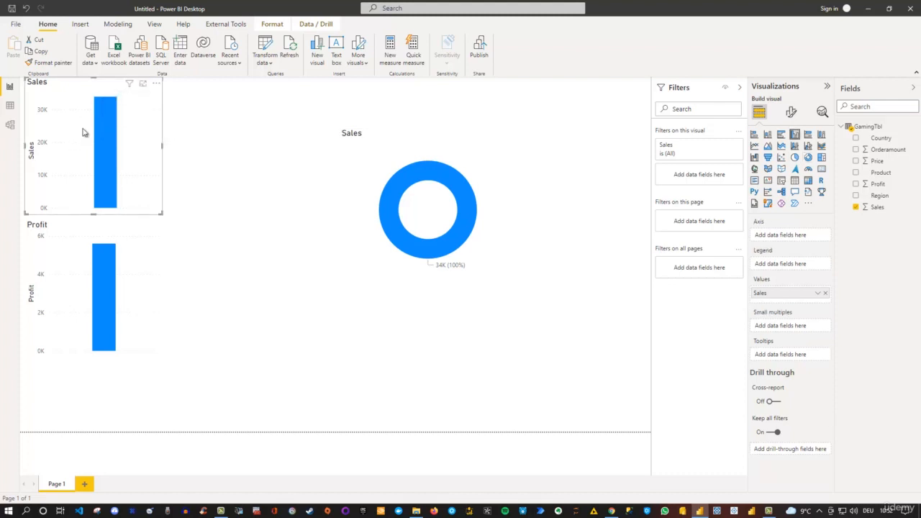
{"action": "left_click", "coordinate": [808, 157]}
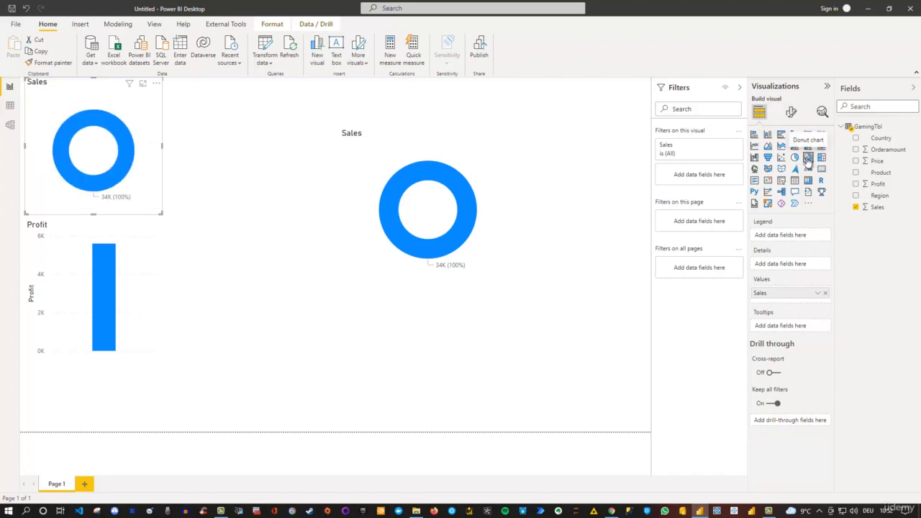
{"action": "mouse_move", "coordinate": [124, 170]}
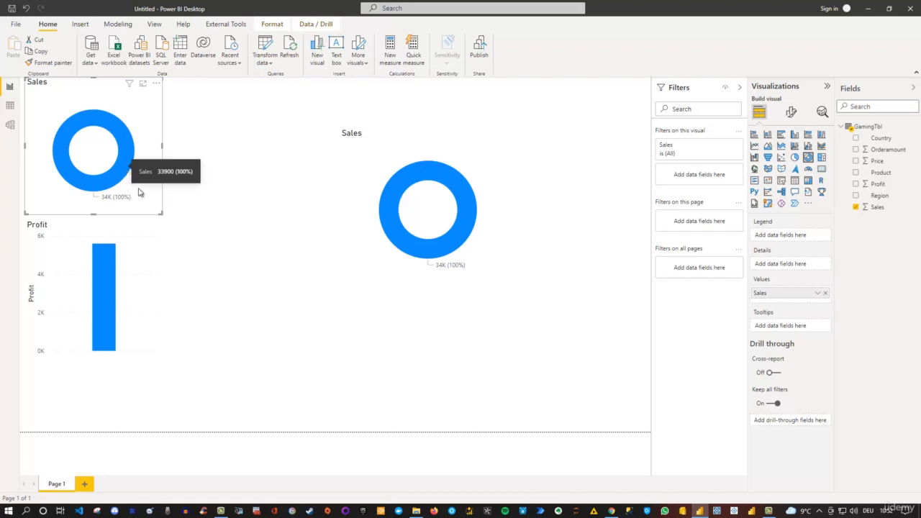
{"action": "left_click_drag", "start_coordinate": [161, 213], "coordinate": [179, 201]}
{"action": "mouse_move", "coordinate": [168, 84]}
{"action": "left_mouse_down"}
{"action": "mouse_move", "coordinate": [206, 105]}
{"action": "mouse_move", "coordinate": [177, 89]}
{"action": "left_mouse_up"}
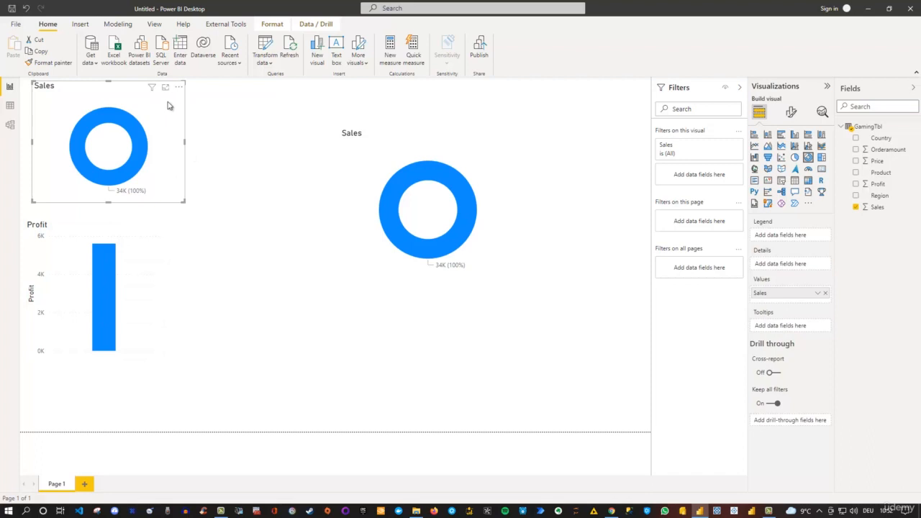
- Try the smaller Sales visual above the Profit chart as a treemap, then change it to a card and shrink it
{"action": "left_click", "coordinate": [820, 157]}
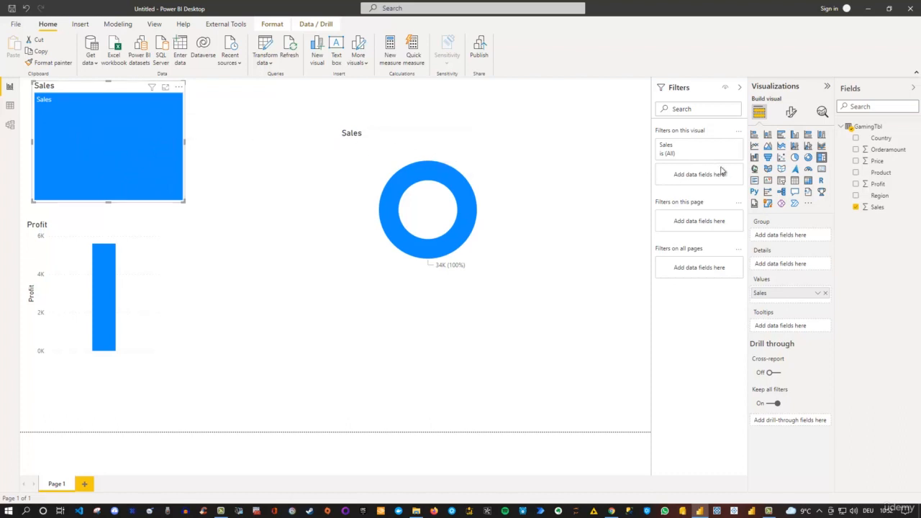
{"action": "left_click", "coordinate": [822, 172]}
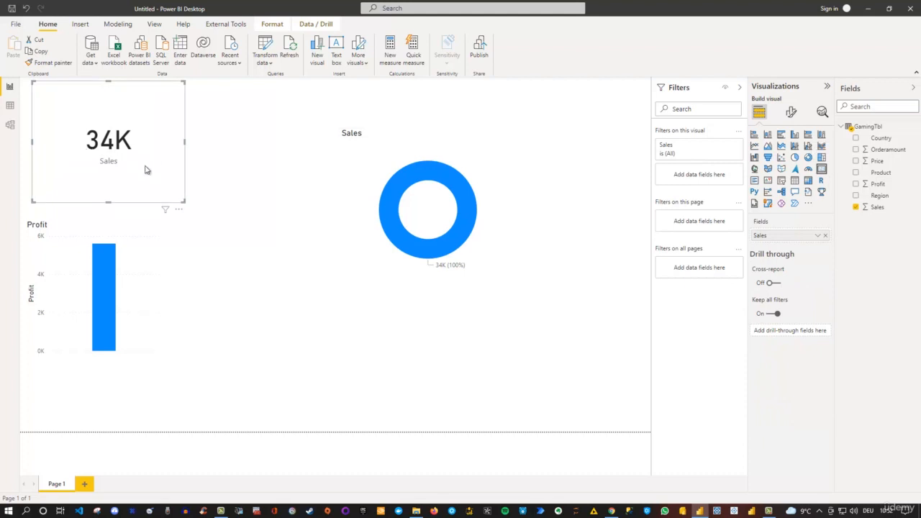
{"action": "left_click_drag", "start_coordinate": [183, 201], "coordinate": [144, 160]}
{"action": "left_click", "coordinate": [275, 191]}
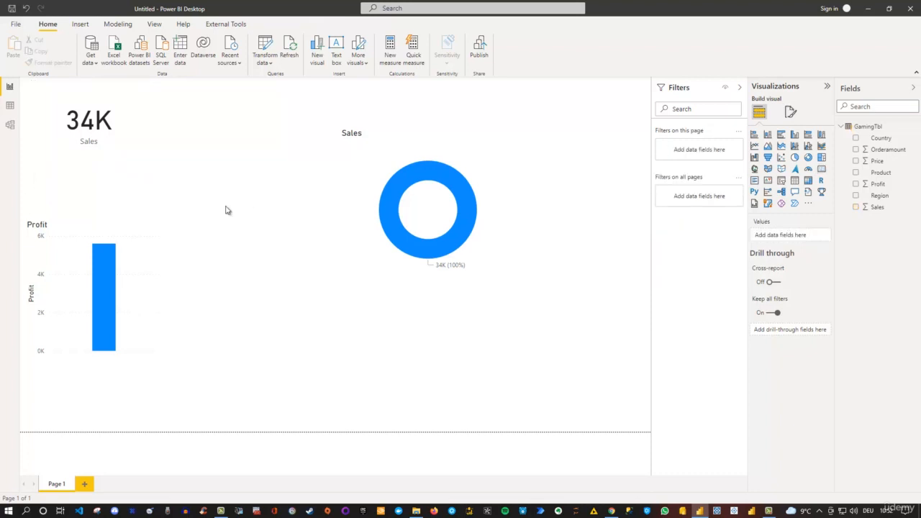
- Remove the Sales field from the donut chart's values and add it back
{"action": "left_click", "coordinate": [453, 150]}
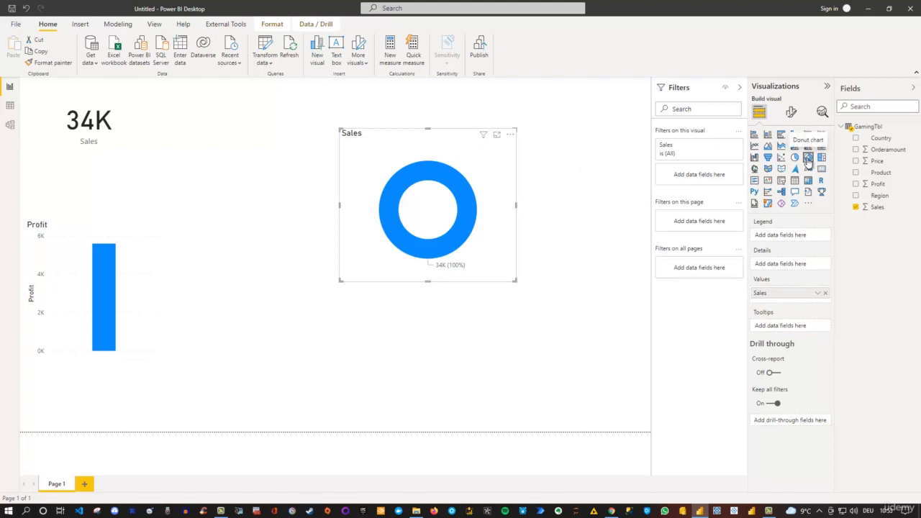
{"action": "left_click", "coordinate": [826, 295]}
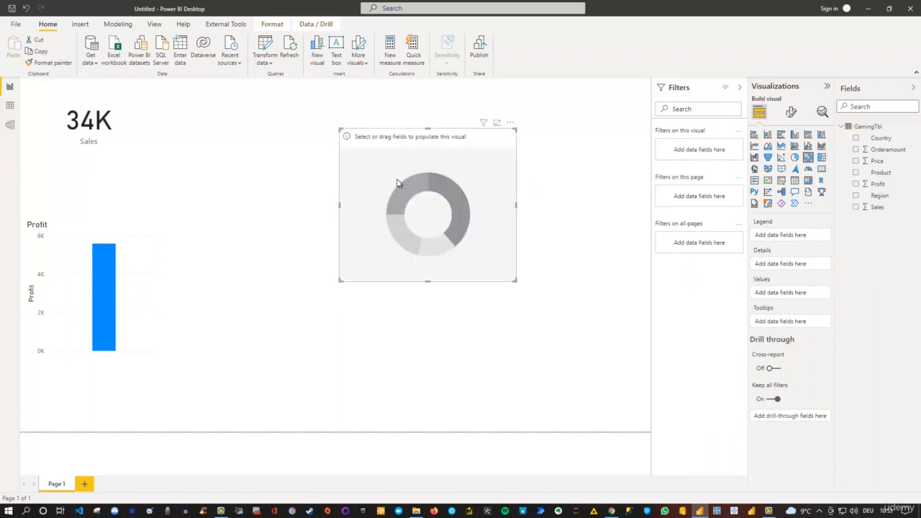
{"action": "left_click", "coordinate": [856, 208]}
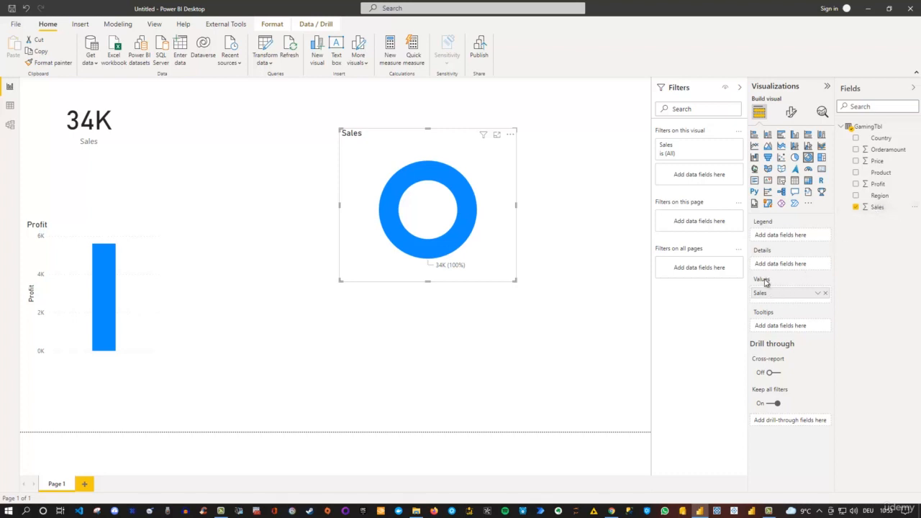
- Remove and re-add Sales in the donut chart's values, set Region as its legend, and enlarge the chart
{"action": "left_click", "coordinate": [826, 294]}
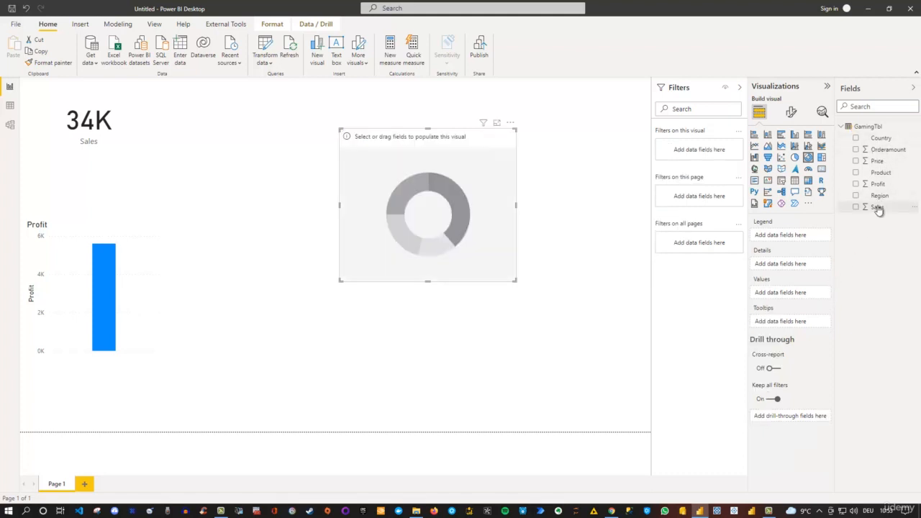
{"action": "left_click_drag", "start_coordinate": [878, 209], "coordinate": [783, 295]}
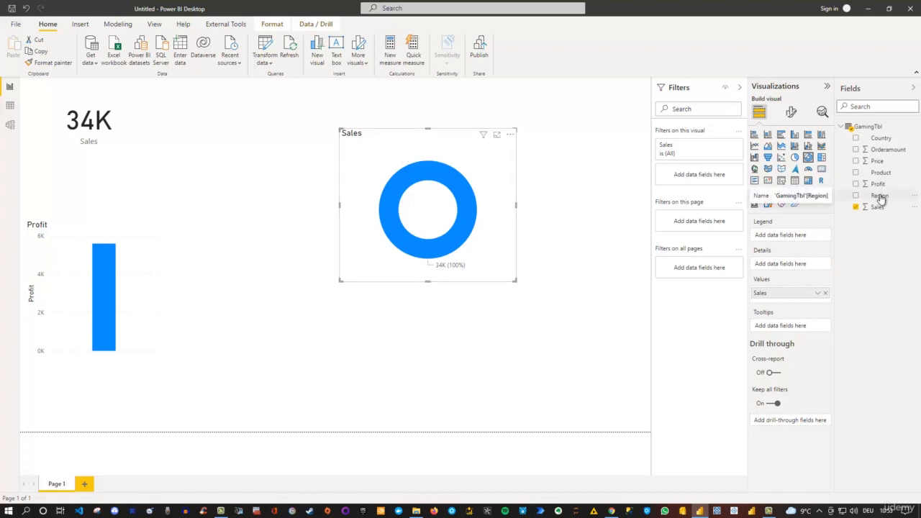
{"action": "left_click_drag", "start_coordinate": [881, 199], "coordinate": [797, 238]}
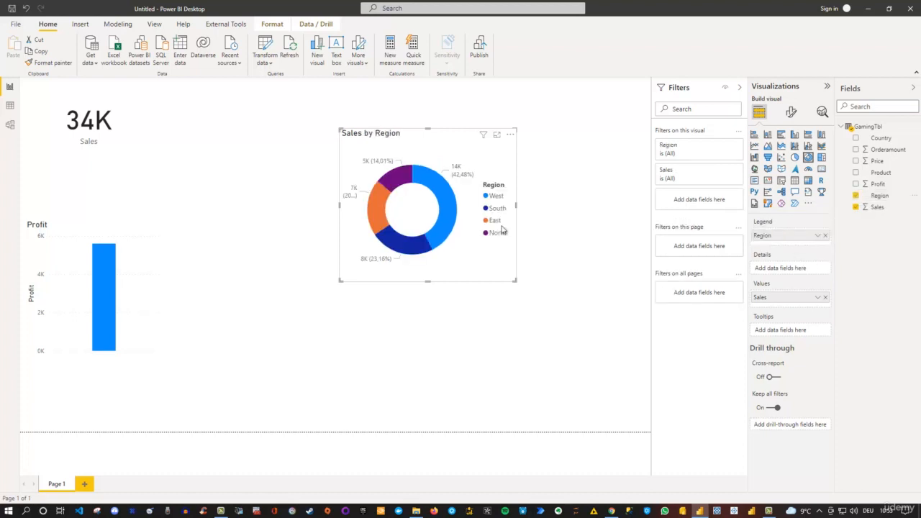
{"action": "left_click_drag", "start_coordinate": [515, 281], "coordinate": [603, 333]}
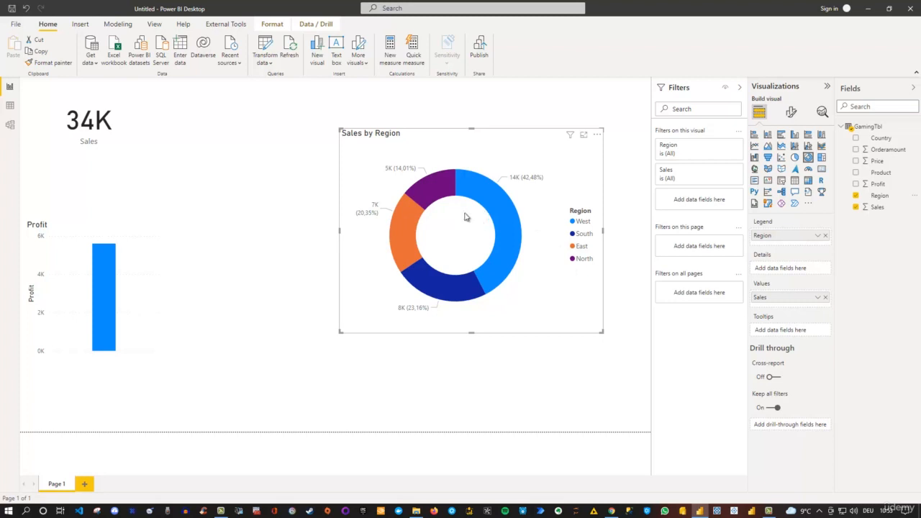
- Try the donut chart as a treemap, convert it to a clustered column chart, and move Region to the legend and back to the axis
{"action": "left_click", "coordinate": [823, 160]}
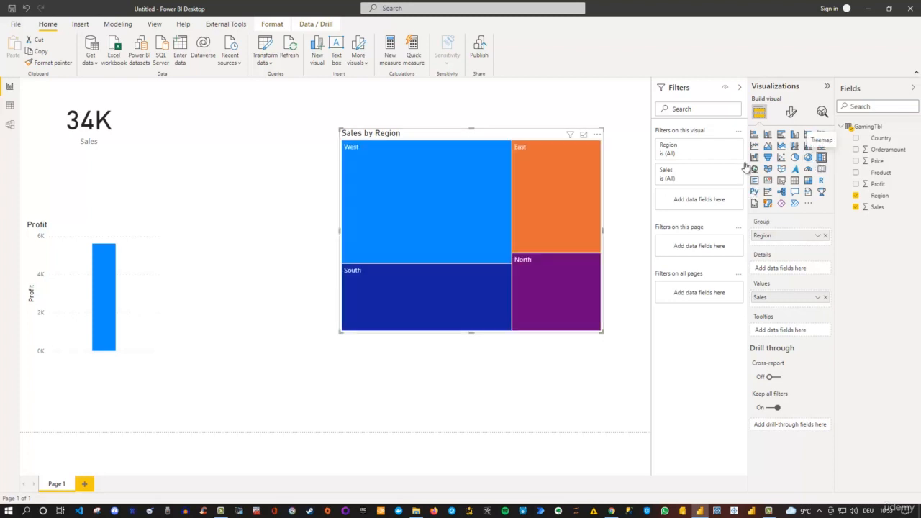
{"action": "mouse_move", "coordinate": [395, 210]}
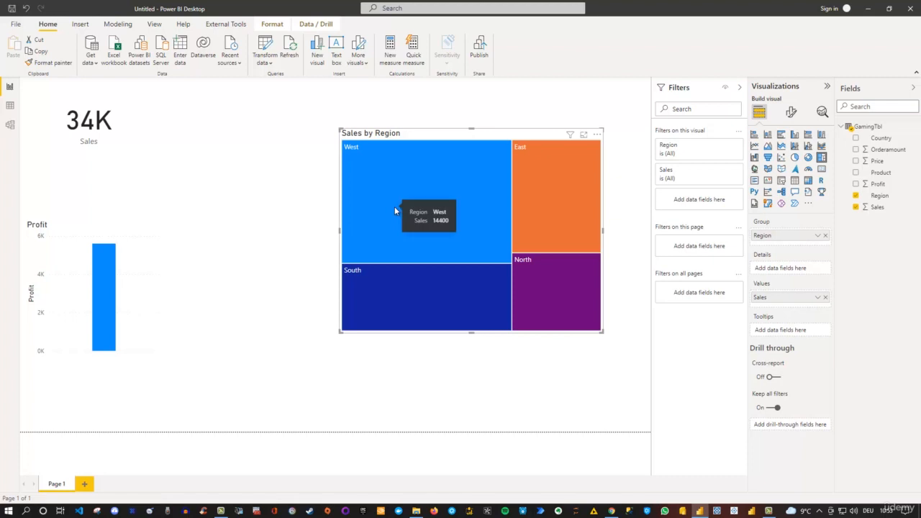
{"action": "left_click", "coordinate": [795, 136]}
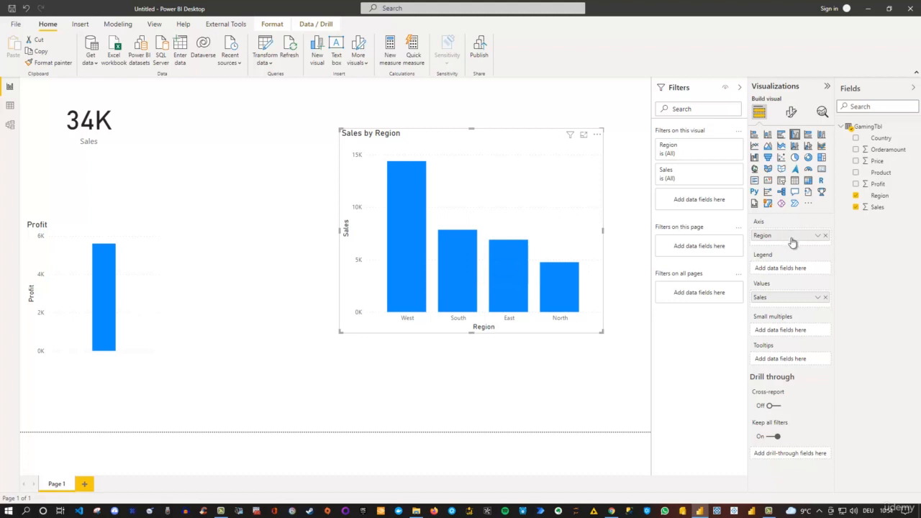
{"action": "left_click_drag", "start_coordinate": [792, 246], "coordinate": [788, 270]}
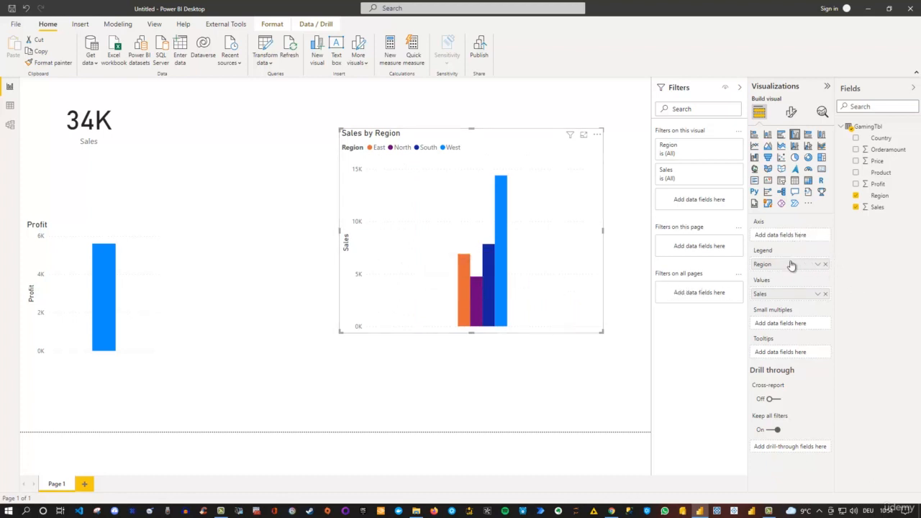
{"action": "left_click_drag", "start_coordinate": [787, 268], "coordinate": [788, 238]}
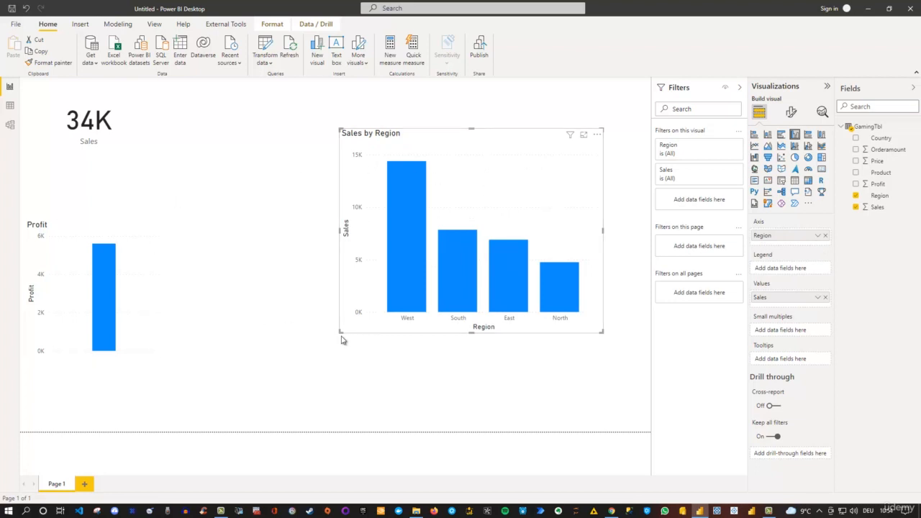
- Shrink the Sales by Region column chart, move it to the page's upper-right corner, and leave no visual selected
{"action": "left_click_drag", "start_coordinate": [341, 332], "coordinate": [410, 264]}
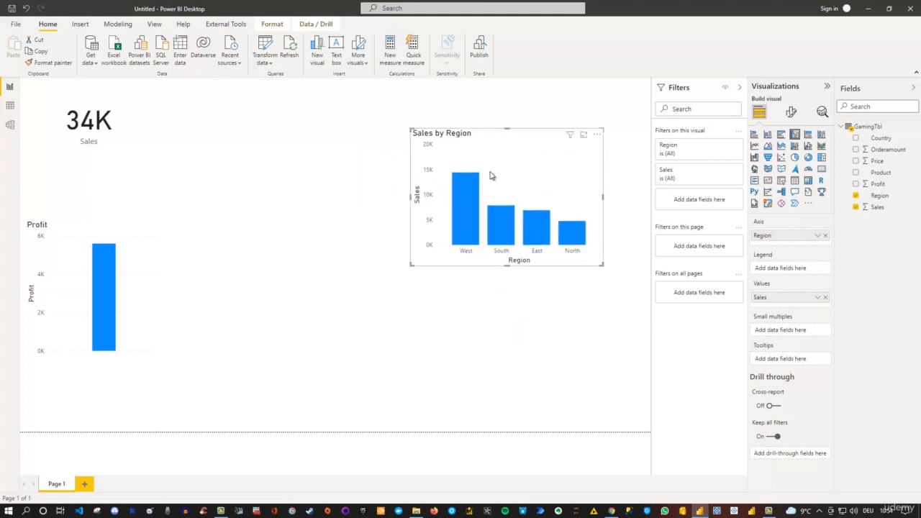
{"action": "left_click_drag", "start_coordinate": [511, 137], "coordinate": [550, 94]}
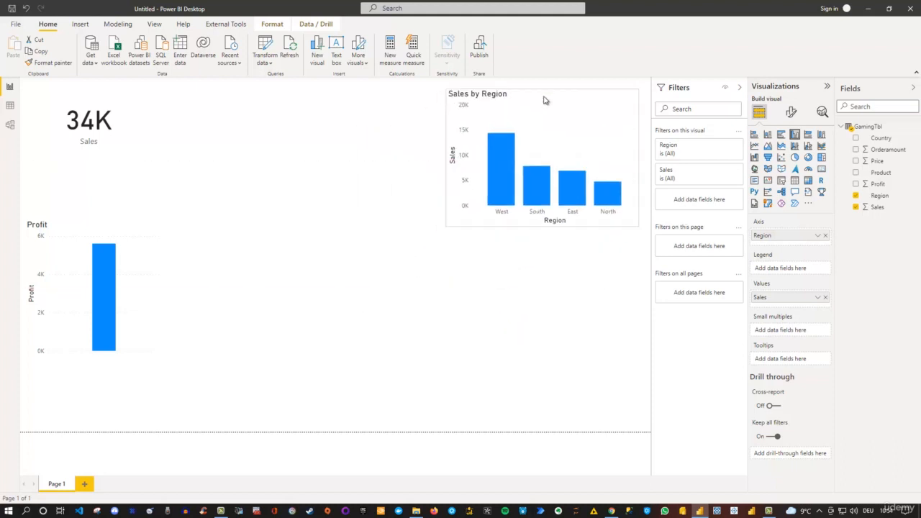
{"action": "left_click", "coordinate": [136, 247]}
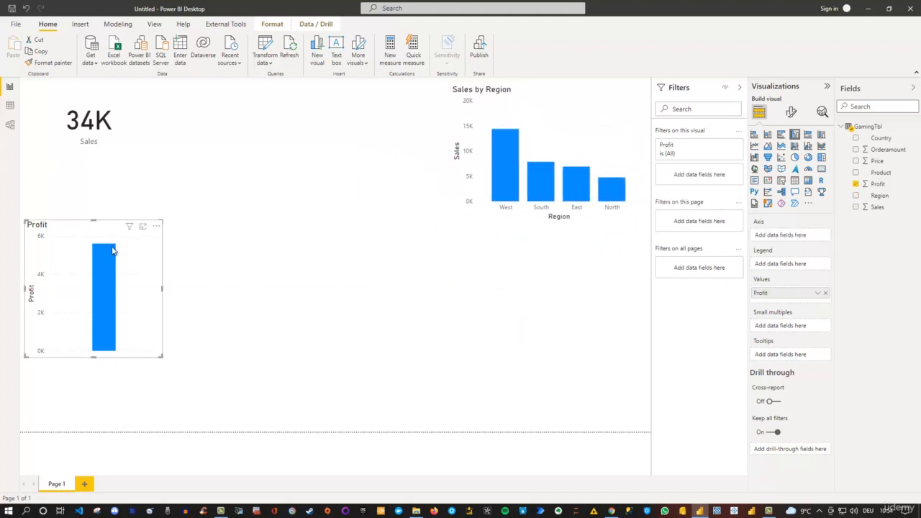
{"action": "mouse_move", "coordinate": [104, 279]}
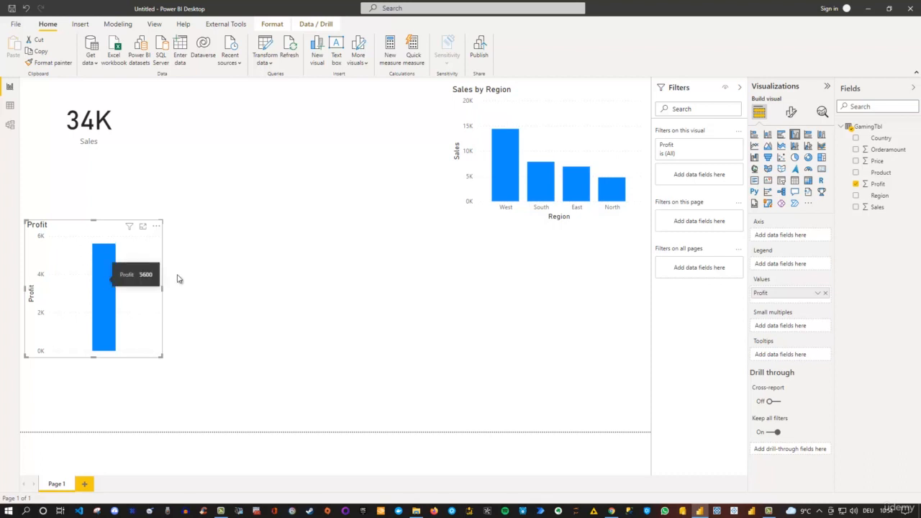
{"action": "left_click", "coordinate": [303, 292]}
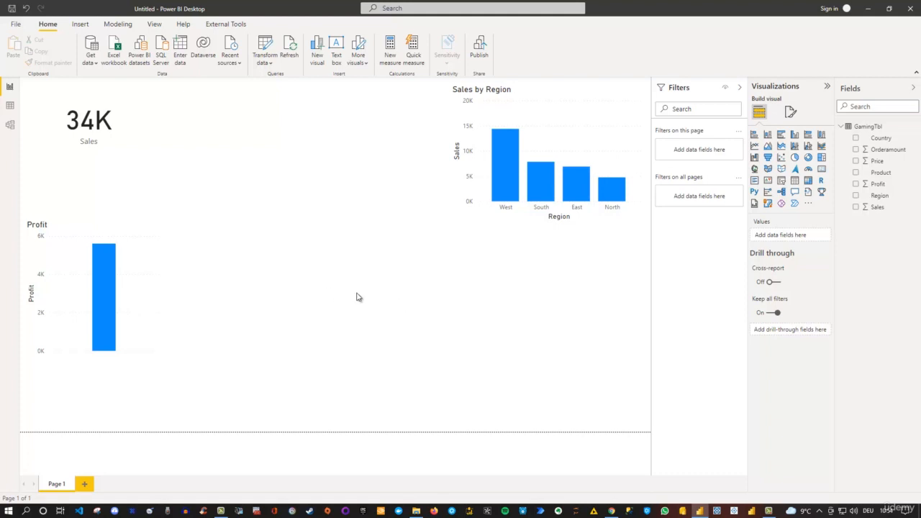
- Add a new table visual listing Region, place it in the middle of the page, and make it narrower and taller
{"action": "left_click", "coordinate": [856, 198]}
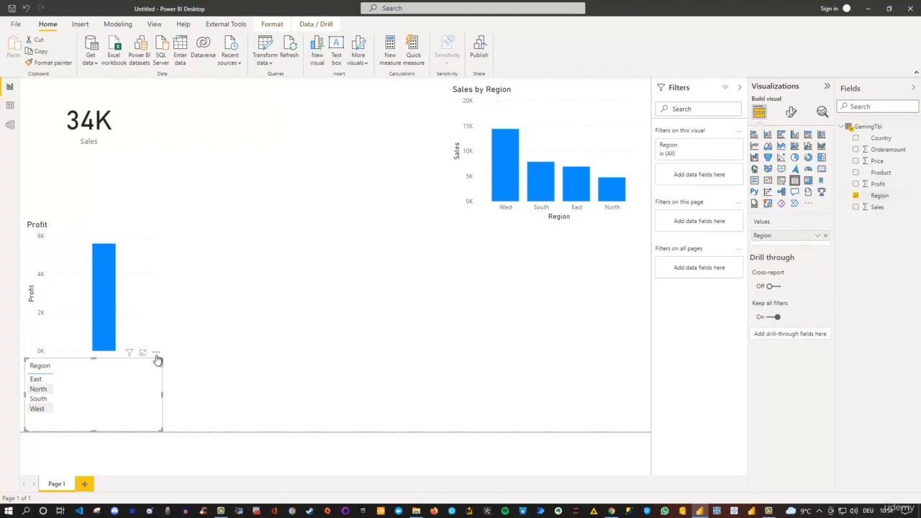
{"action": "left_click_drag", "start_coordinate": [157, 360], "coordinate": [418, 237]}
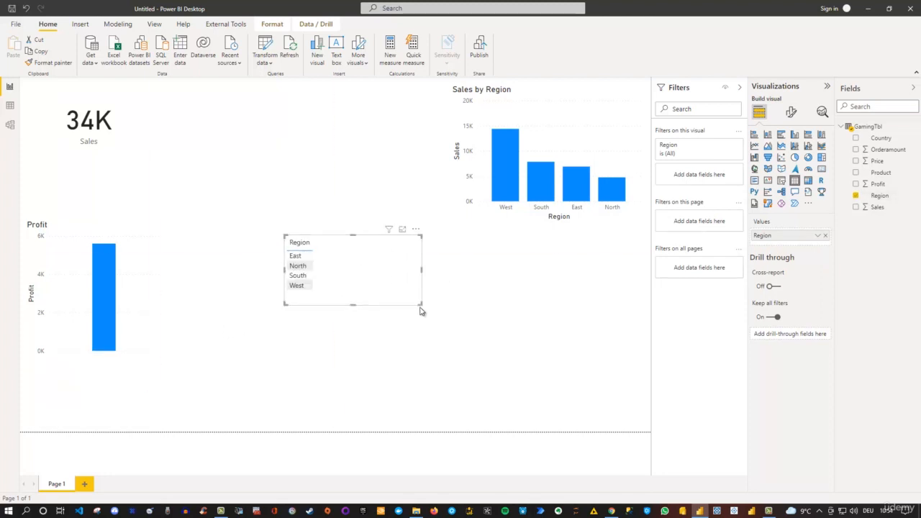
{"action": "left_click_drag", "start_coordinate": [421, 306], "coordinate": [405, 352]}
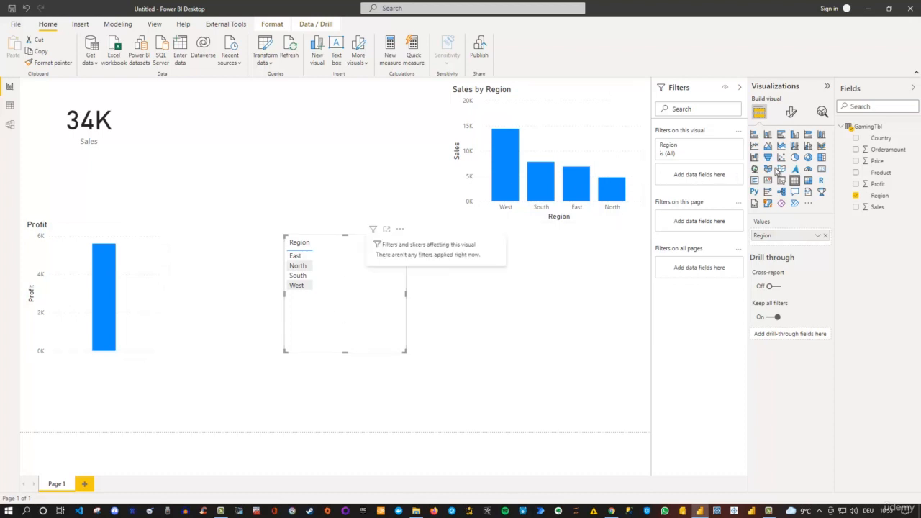
- Add Sales and Profit as columns to the Region table and place Profit ahead of Sales
{"action": "left_click", "coordinate": [856, 208]}
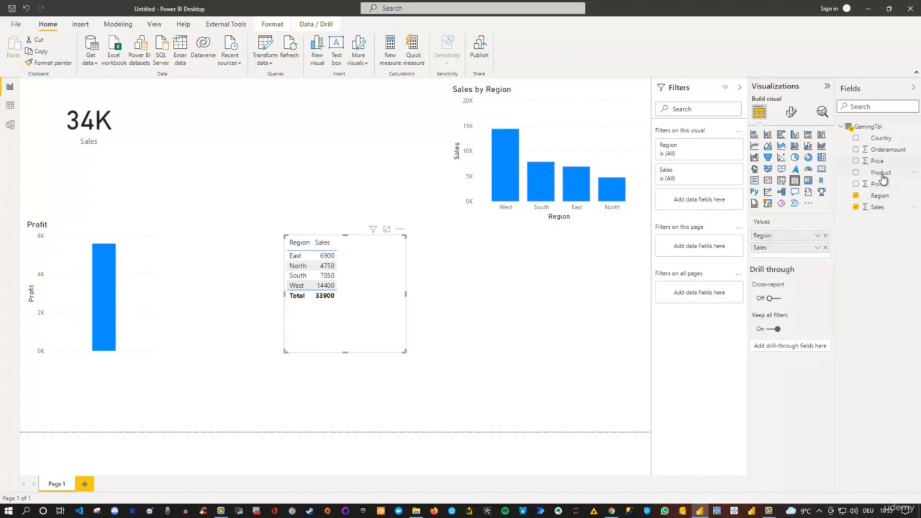
{"action": "left_click_drag", "start_coordinate": [882, 188], "coordinate": [784, 256]}
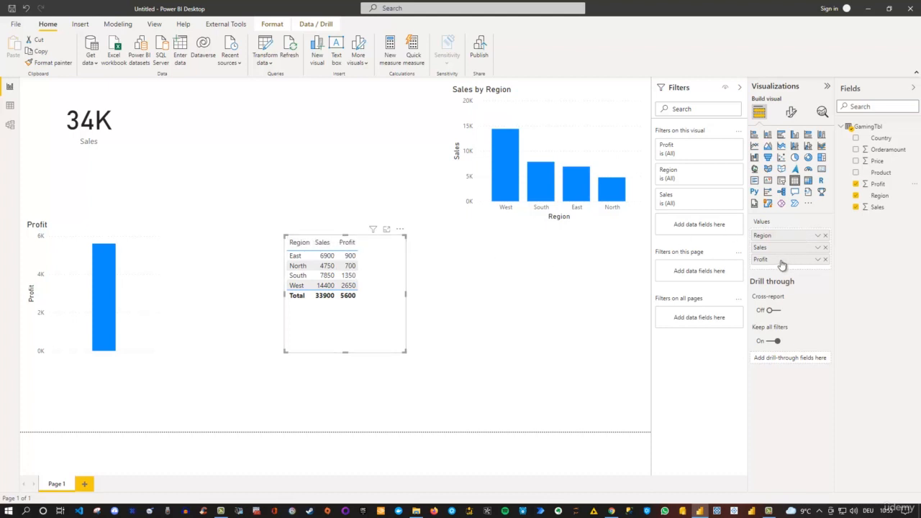
{"action": "left_click_drag", "start_coordinate": [783, 265], "coordinate": [786, 249]}
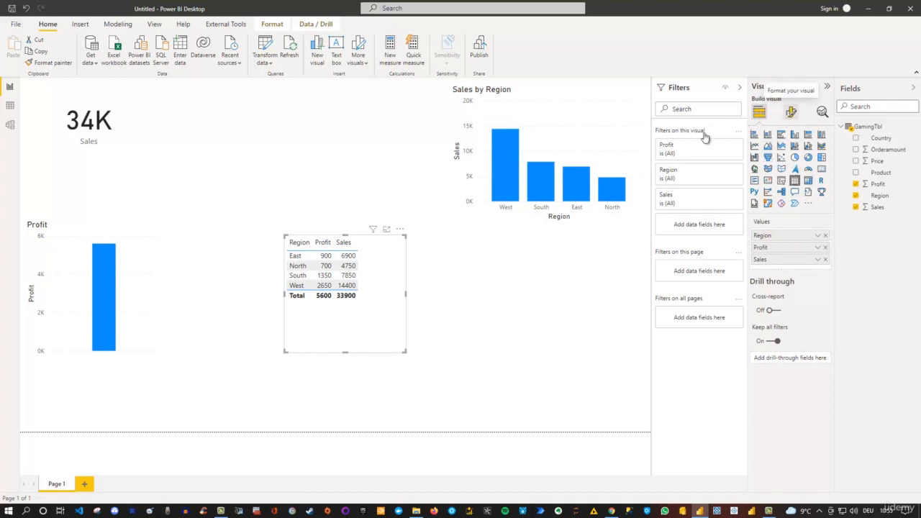
- Expand all visual formatting categories of the Region table and look through the available settings
{"action": "left_click", "coordinate": [790, 113]}
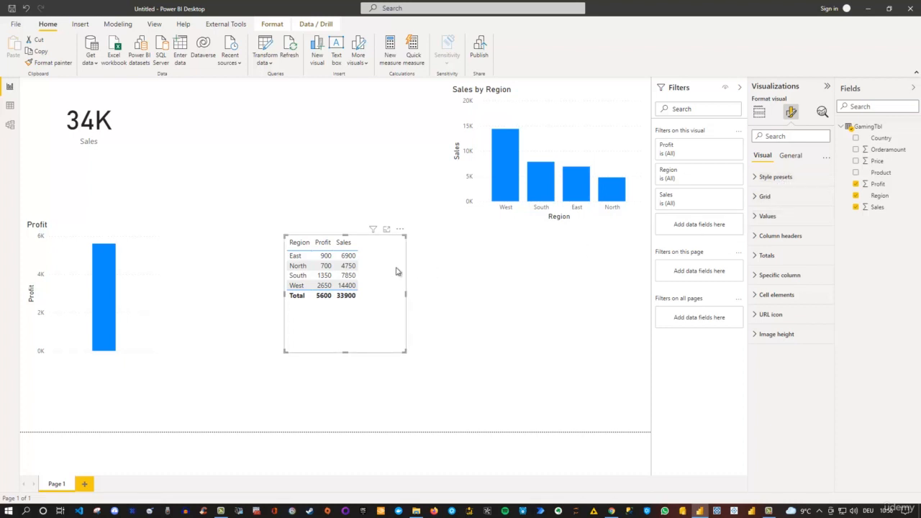
{"action": "left_click", "coordinate": [827, 160]}
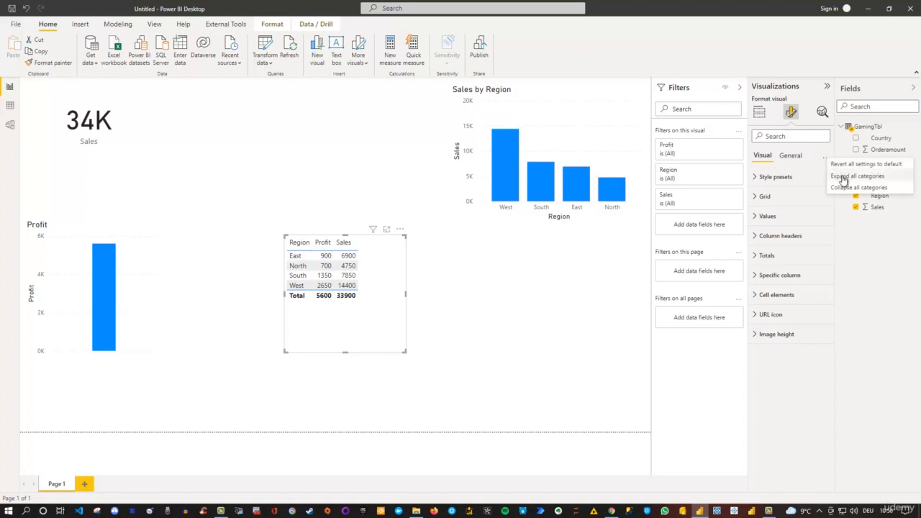
{"action": "left_click", "coordinate": [843, 177]}
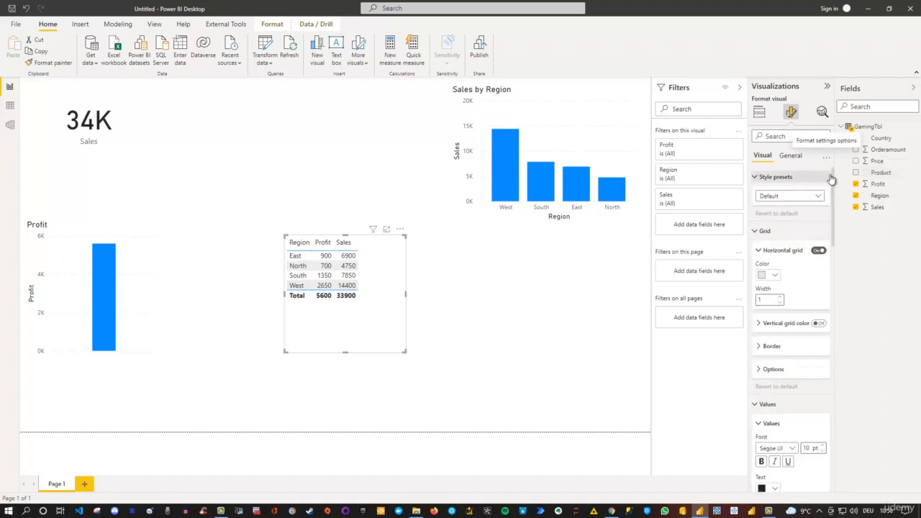
{"action": "scroll", "coordinate": [829, 204], "scroll_direction": "down", "scroll_amount": 2}
{"action": "left_click_drag", "start_coordinate": [829, 203], "coordinate": [824, 382]}
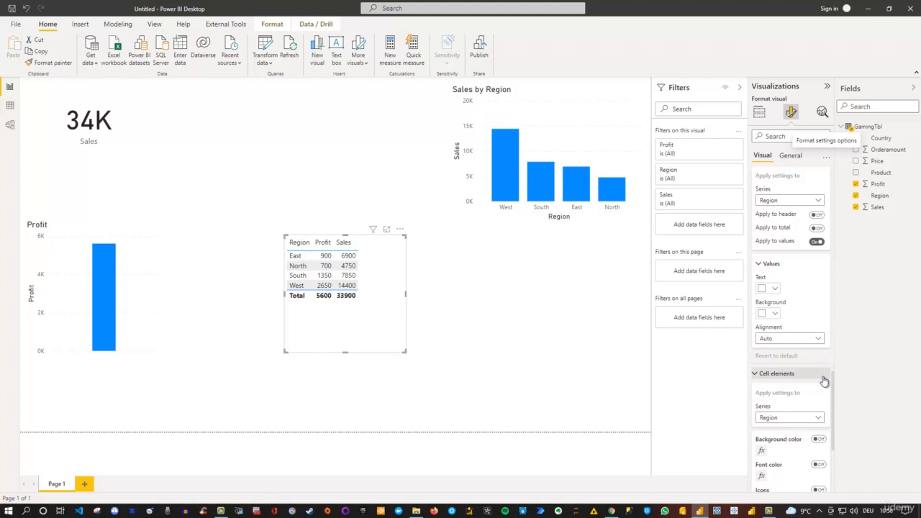
{"action": "scroll", "coordinate": [831, 338], "scroll_direction": "up", "scroll_amount": 6}
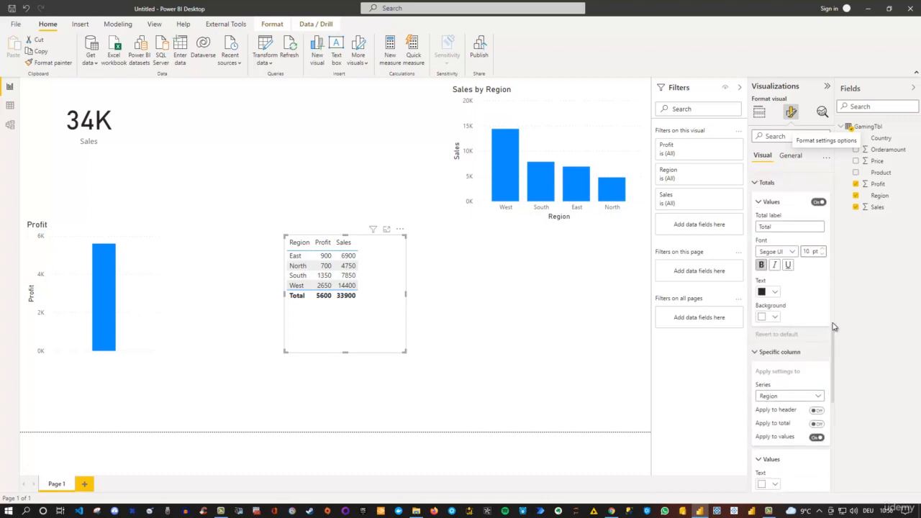
{"action": "scroll", "coordinate": [824, 216], "scroll_direction": "up", "scroll_amount": 5}
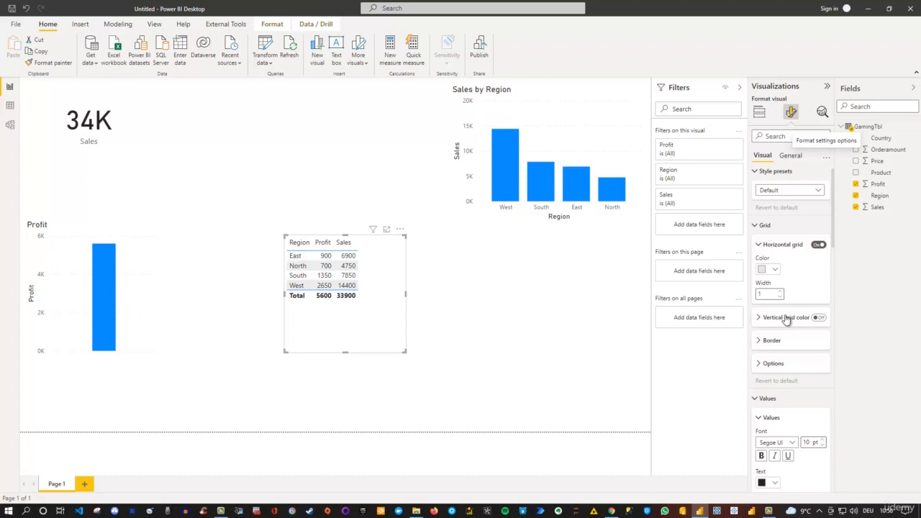
- Set the font size of the table's values to 14 pt, trying bold on them and switching it back off
{"action": "scroll", "coordinate": [783, 274], "scroll_direction": "down", "scroll_amount": 1}
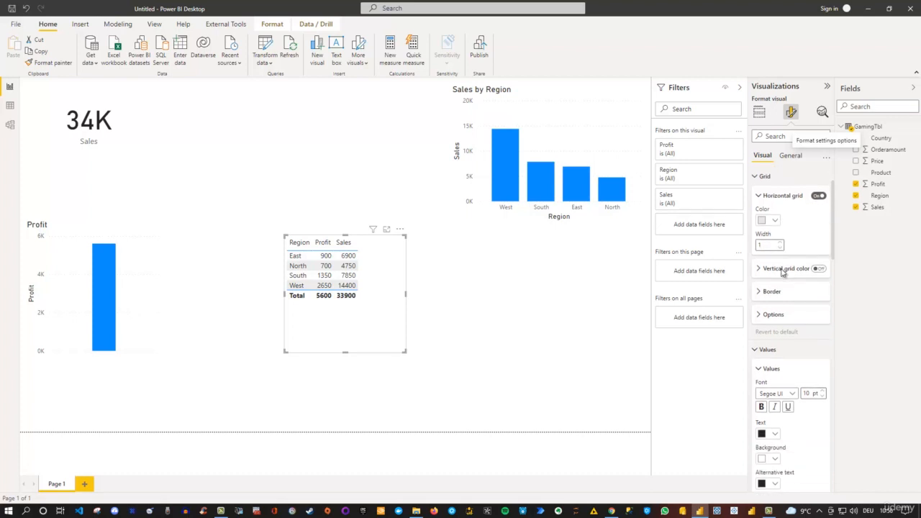
{"action": "scroll", "coordinate": [783, 272], "scroll_direction": "down", "scroll_amount": 3}
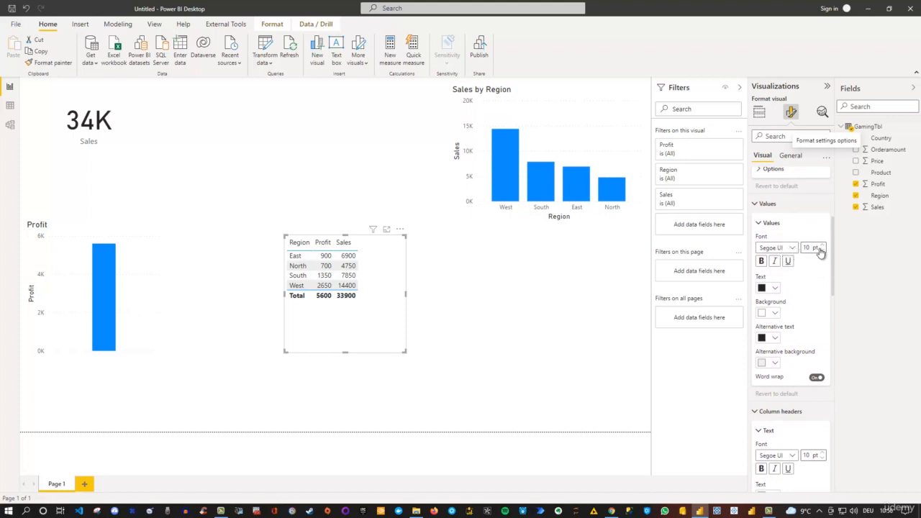
{"action": "double_click", "coordinate": [812, 248]}
{"action": "type", "text": "14"}
{"action": "key", "text": "Return"}
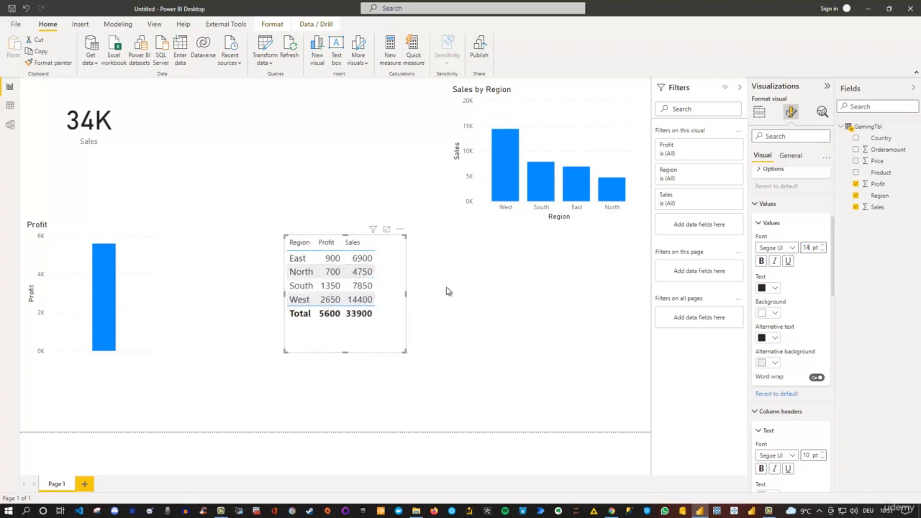
{"action": "left_click", "coordinate": [761, 262]}
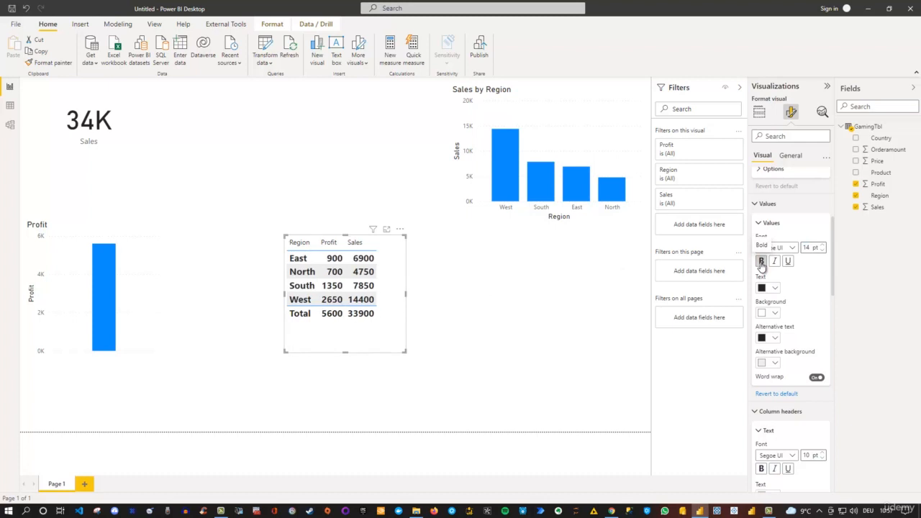
{"action": "left_click", "coordinate": [761, 262]}
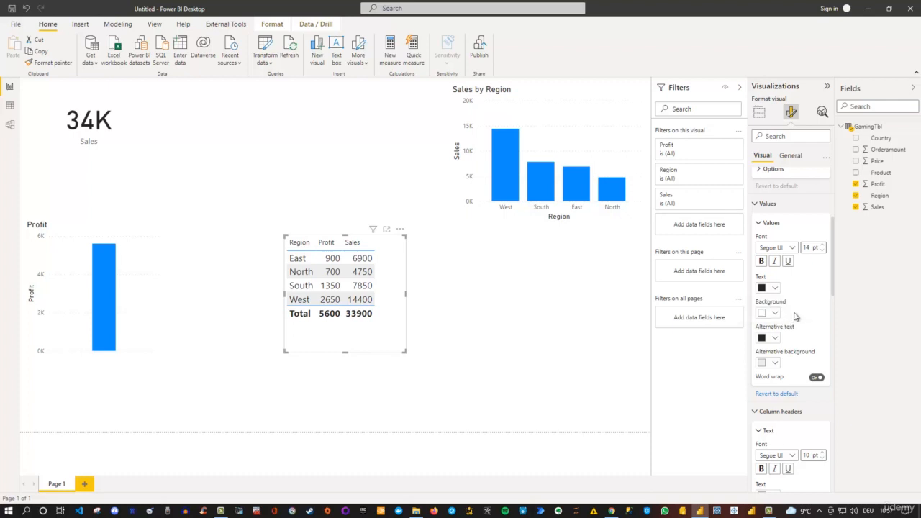
- Collapse all visual formatting categories of the Region table
{"action": "scroll", "coordinate": [791, 302], "scroll_direction": "up", "scroll_amount": 2}
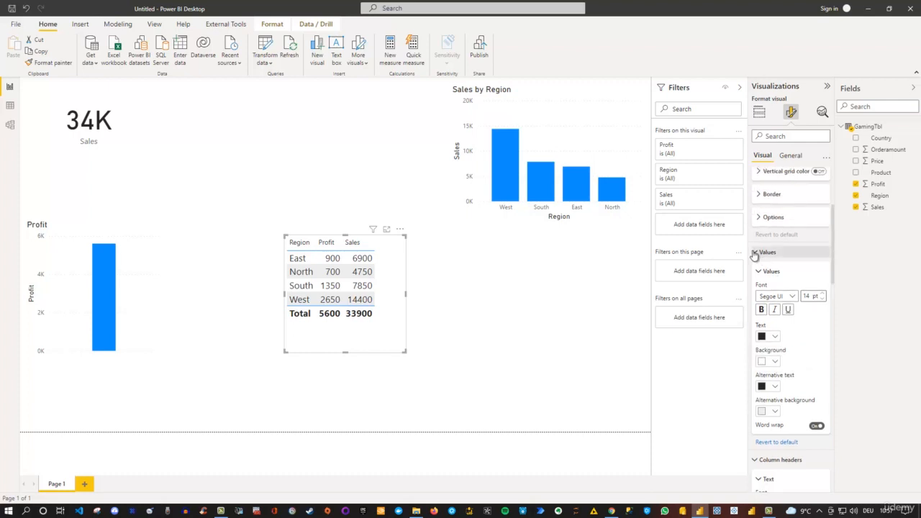
{"action": "left_click", "coordinate": [780, 253]}
{"action": "scroll", "coordinate": [777, 287], "scroll_direction": "up", "scroll_amount": 3}
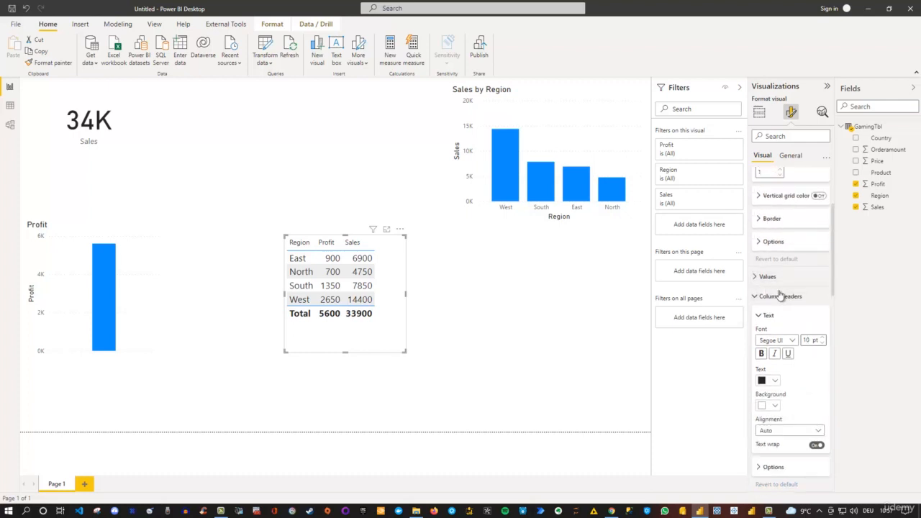
{"action": "scroll", "coordinate": [780, 294], "scroll_direction": "up", "scroll_amount": 2}
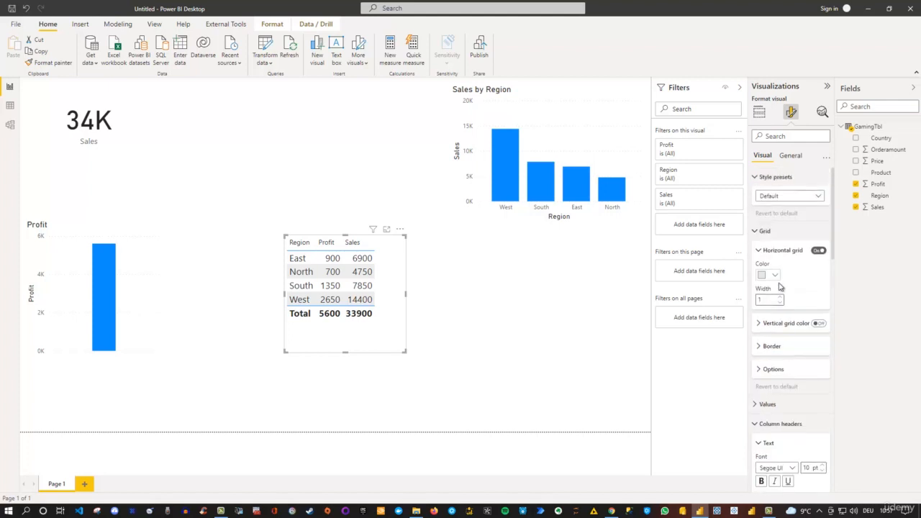
{"action": "left_click", "coordinate": [826, 157]}
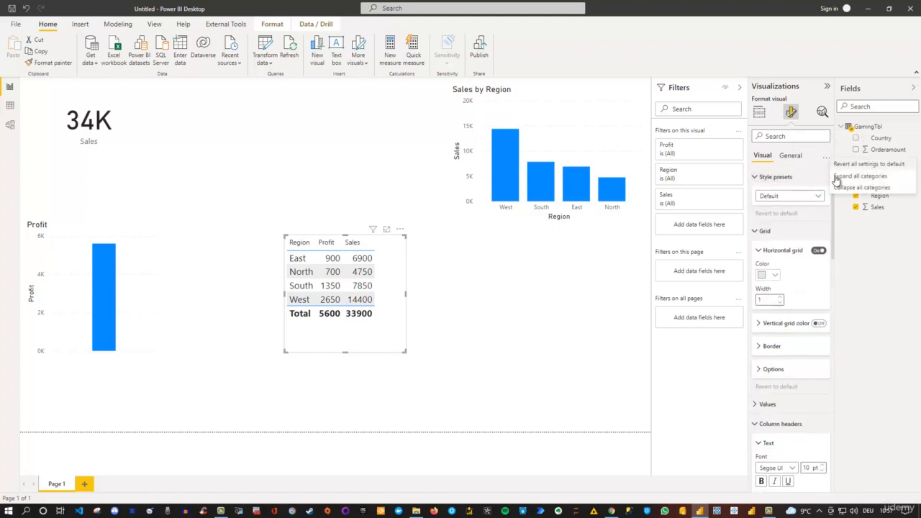
{"action": "left_click", "coordinate": [839, 188]}
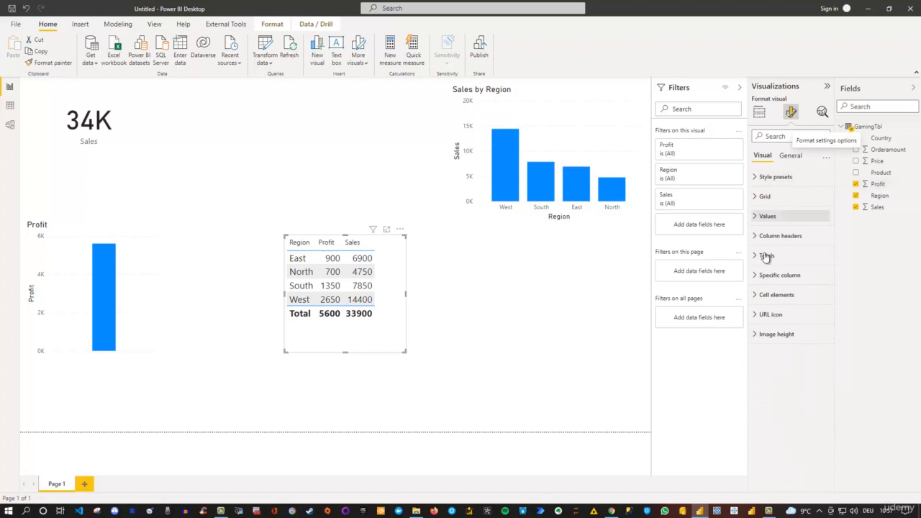
- Try the Bold header and Flashy rows style presets on the Region table, and settle on the Minimal preset
{"action": "left_click", "coordinate": [759, 177]}
{"action": "left_click", "coordinate": [782, 199]}
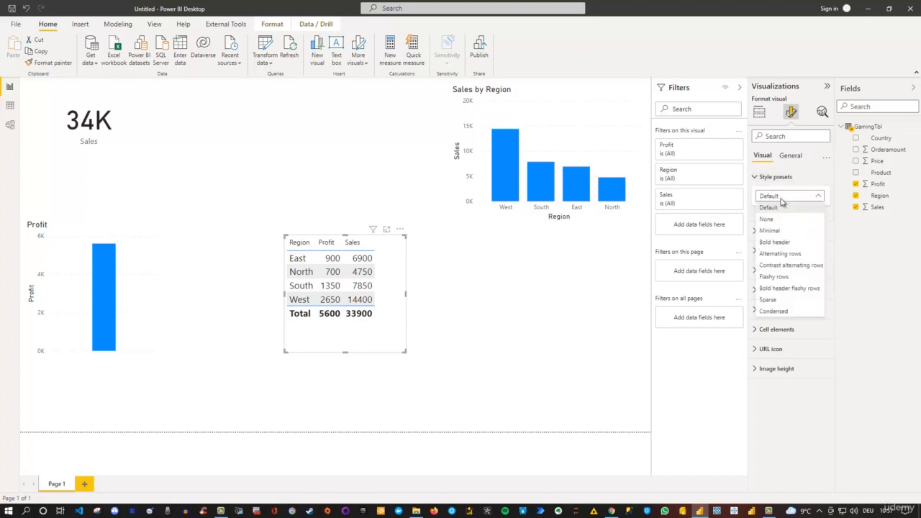
{"action": "left_click", "coordinate": [788, 245]}
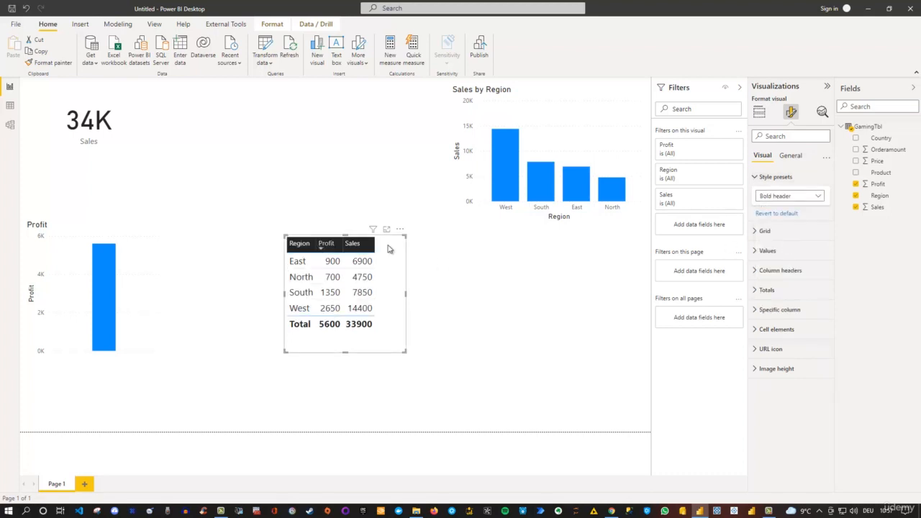
{"action": "left_click", "coordinate": [810, 199]}
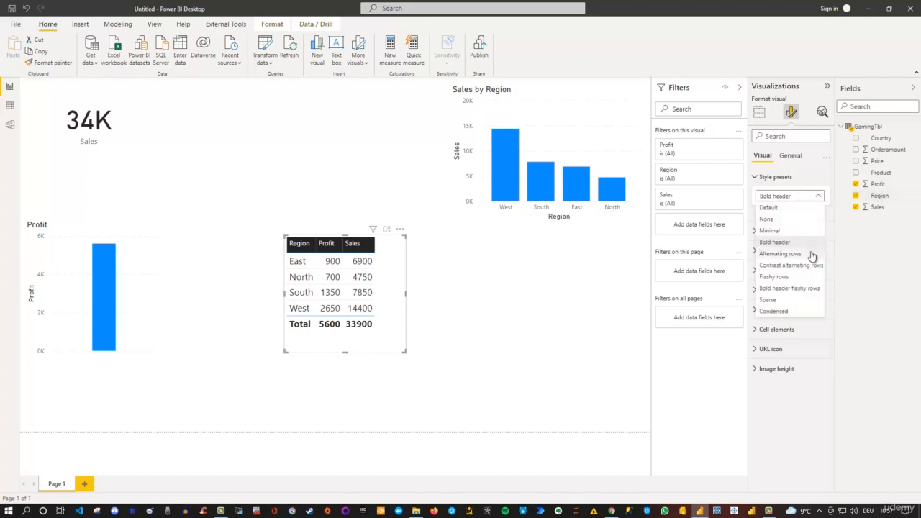
{"action": "left_click", "coordinate": [790, 277]}
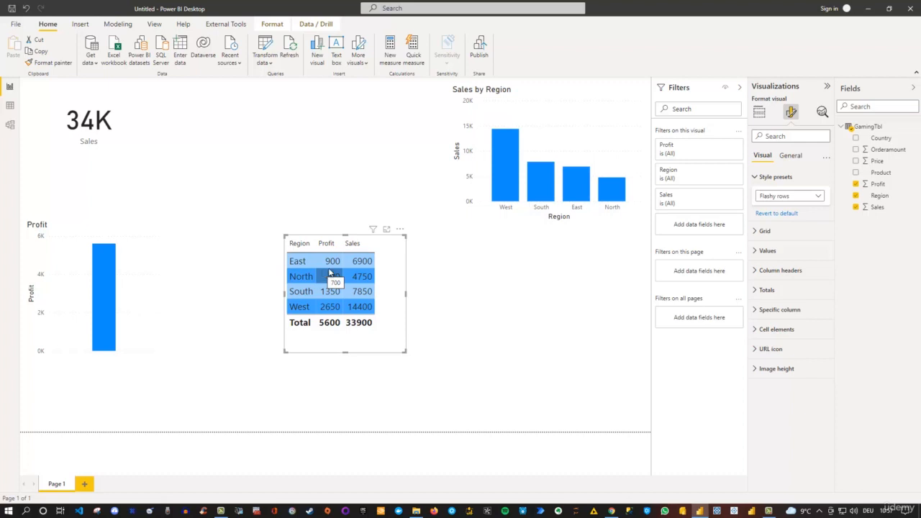
{"action": "left_click", "coordinate": [788, 199]}
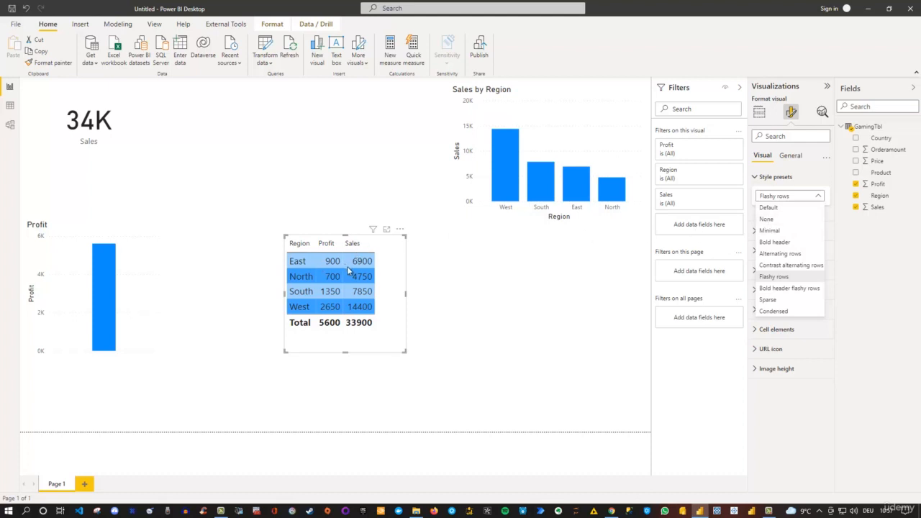
{"action": "left_click", "coordinate": [774, 232]}
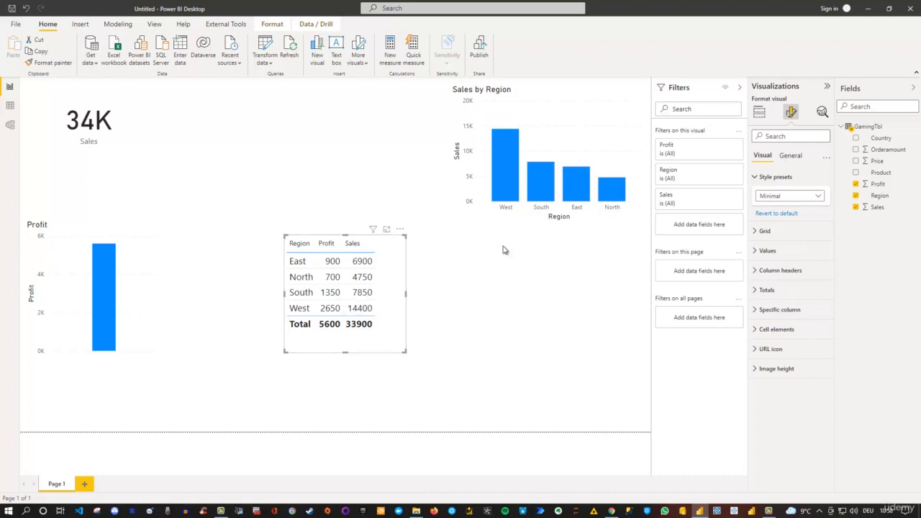
- Set the Region table's horizontal gridline width to 3 and turn on its vertical gridlines
{"action": "left_click", "coordinate": [757, 232]}
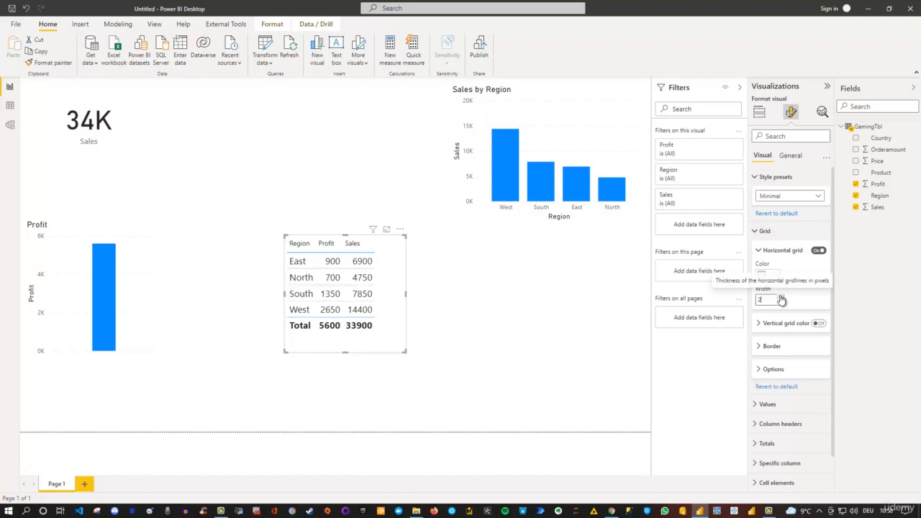
{"action": "left_click", "coordinate": [781, 298]}
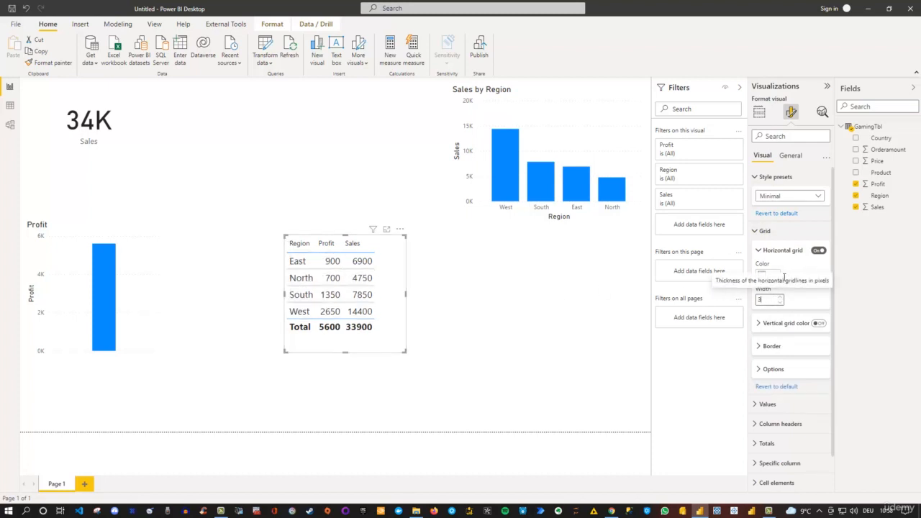
{"action": "left_click", "coordinate": [820, 324]}
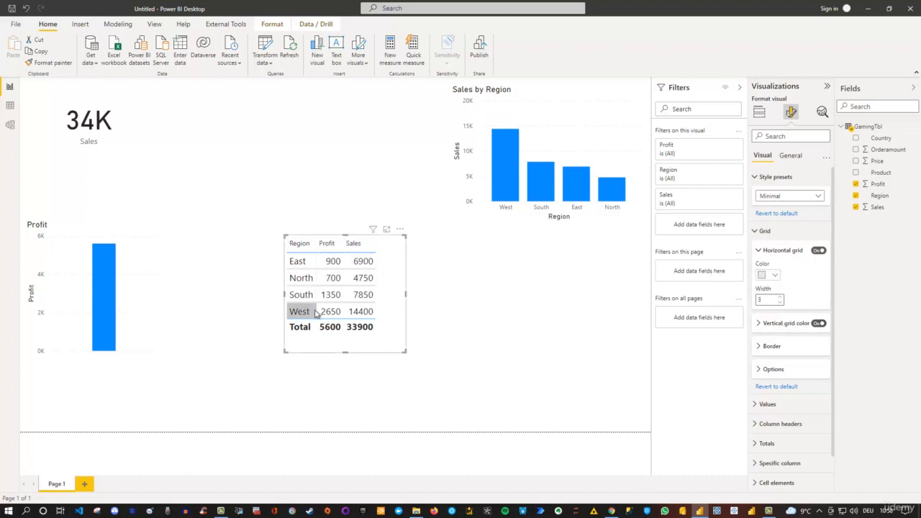
{"action": "left_click", "coordinate": [759, 323]}
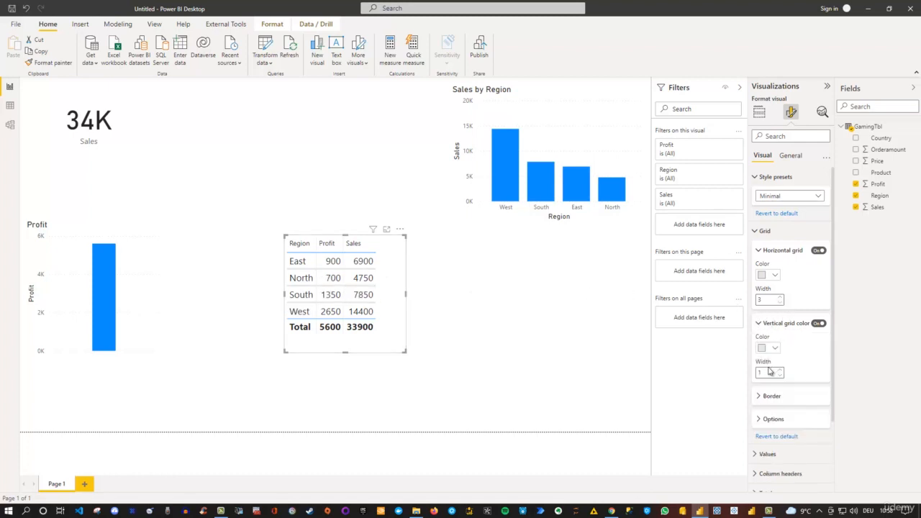
- Change the border color of the Region table's grid to black
{"action": "scroll", "coordinate": [772, 371], "scroll_direction": "down", "scroll_amount": 2}
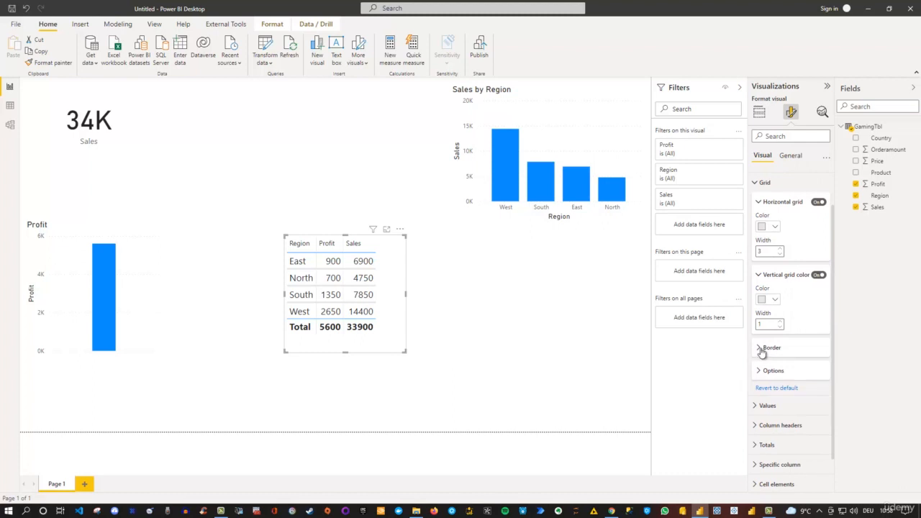
{"action": "left_click", "coordinate": [760, 348]}
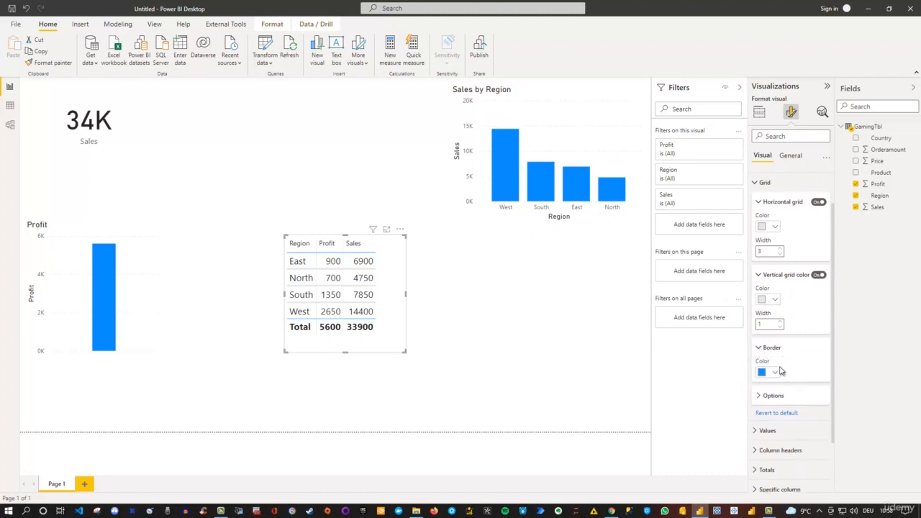
{"action": "left_click", "coordinate": [775, 373]}
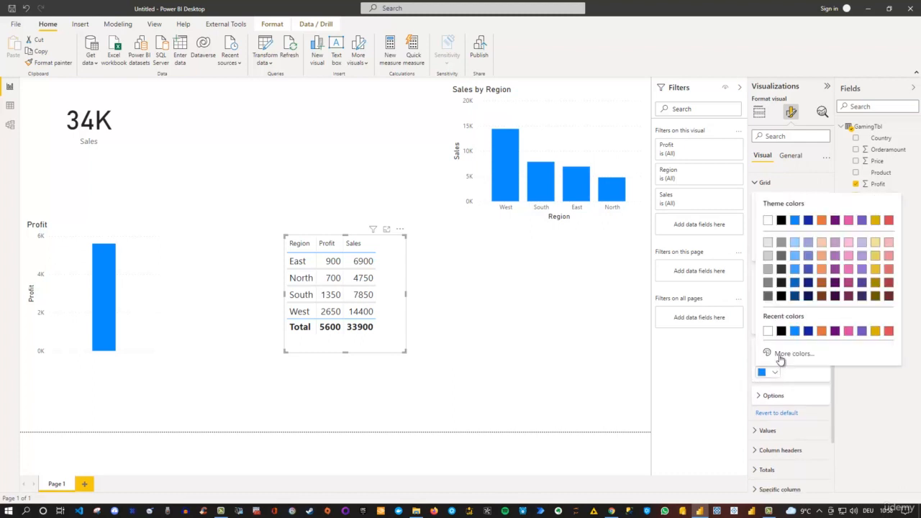
{"action": "left_click", "coordinate": [781, 331]}
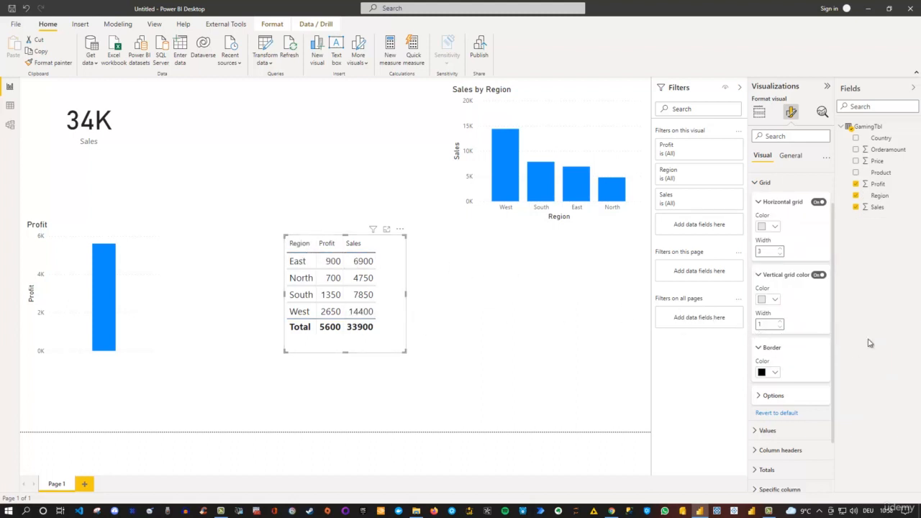
- Review the Region table's totals settings, switching the totals row off and back on
{"action": "scroll", "coordinate": [789, 337], "scroll_direction": "down", "scroll_amount": 2}
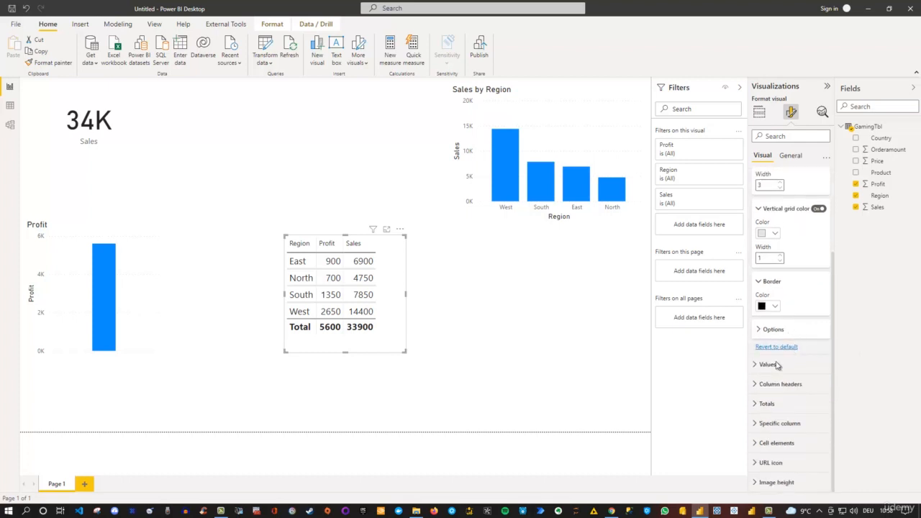
{"action": "left_click", "coordinate": [756, 405]}
{"action": "scroll", "coordinate": [799, 388], "scroll_direction": "down", "scroll_amount": 1}
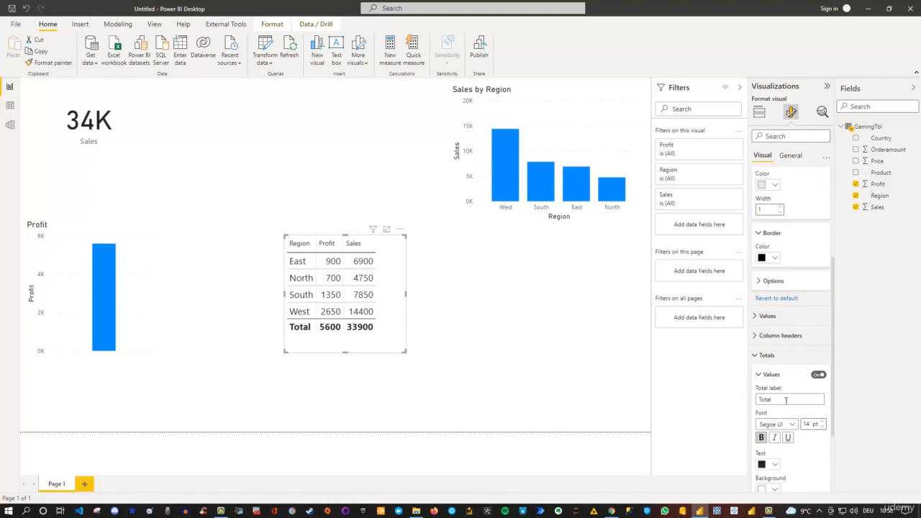
{"action": "left_click", "coordinate": [771, 400]}
{"action": "scroll", "coordinate": [792, 388], "scroll_direction": "down", "scroll_amount": 1}
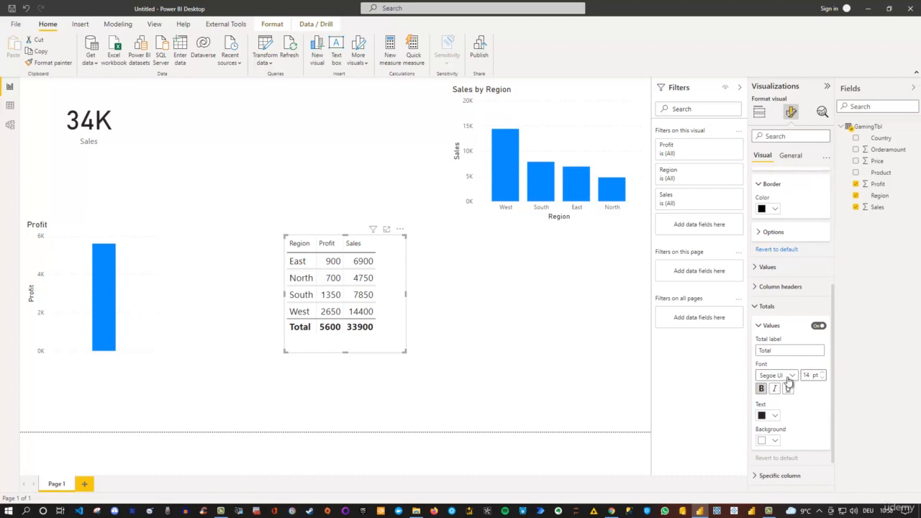
{"action": "left_click", "coordinate": [818, 327]}
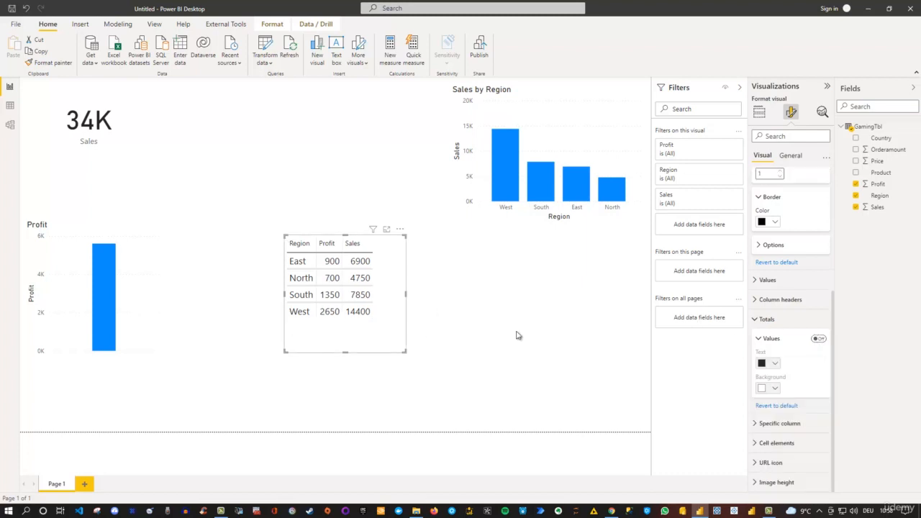
{"action": "left_click", "coordinate": [819, 338]}
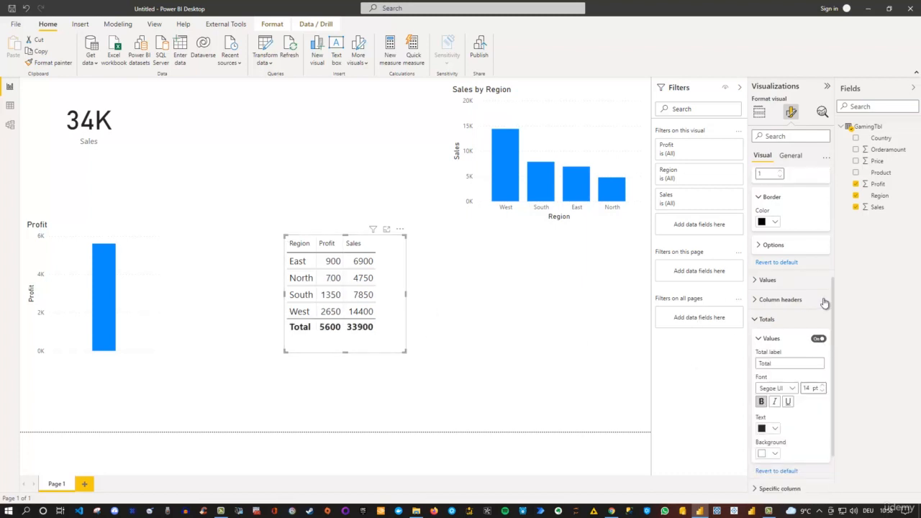
- Turn on conditional font color for the Sales column in the Region table's cell elements
{"action": "scroll", "coordinate": [824, 302], "scroll_direction": "down", "scroll_amount": 2}
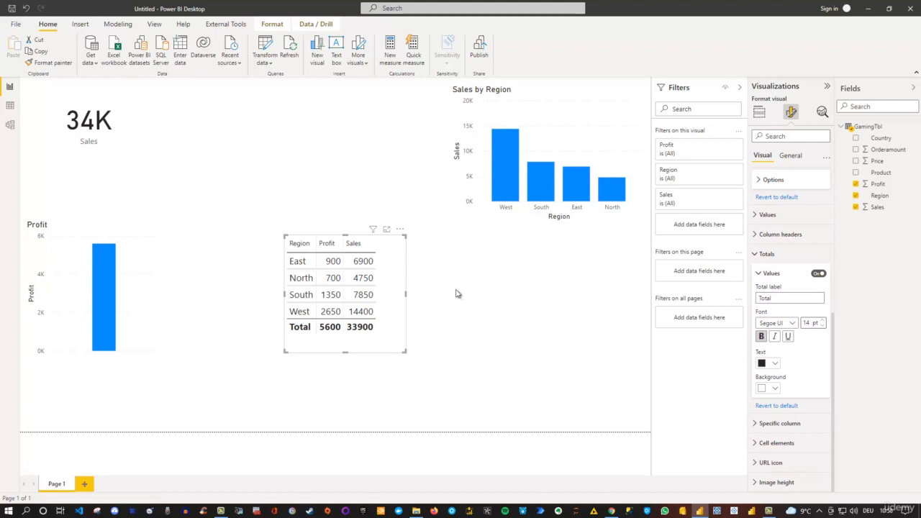
{"action": "left_click", "coordinate": [755, 444]}
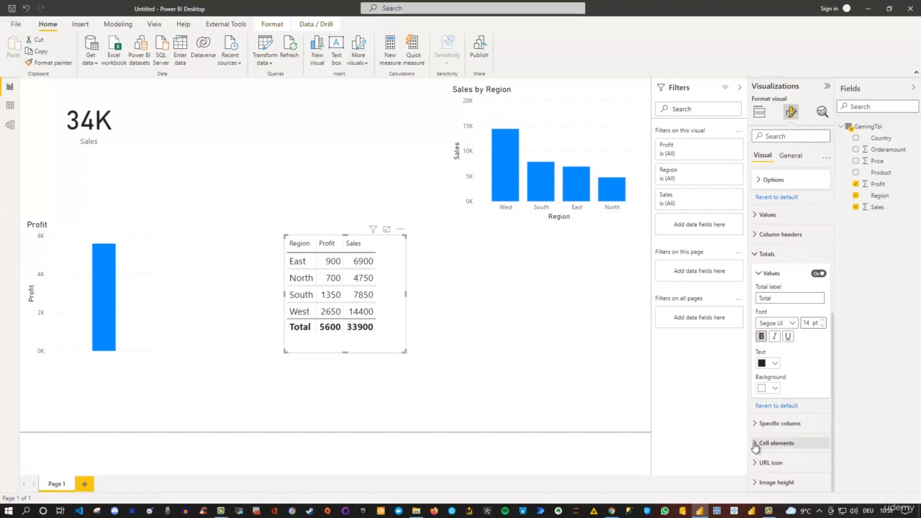
{"action": "scroll", "coordinate": [775, 426], "scroll_direction": "down", "scroll_amount": 3}
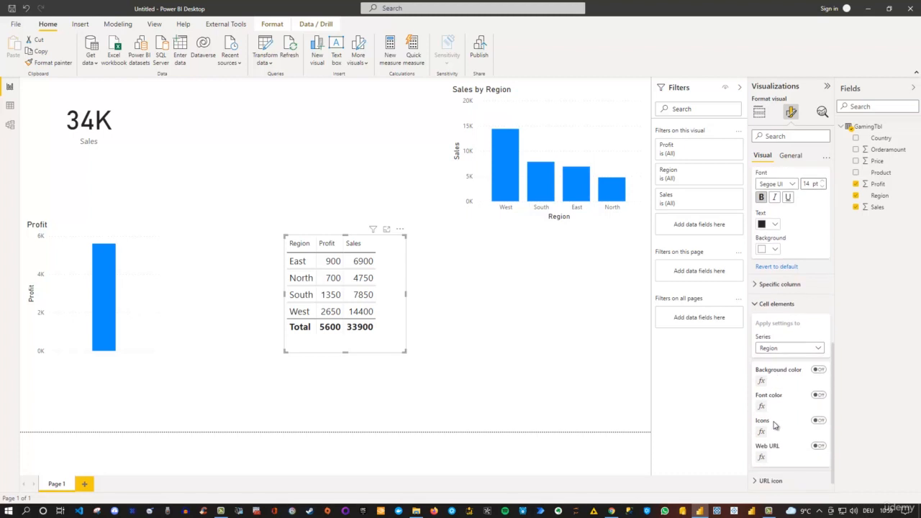
{"action": "left_click", "coordinate": [784, 344]}
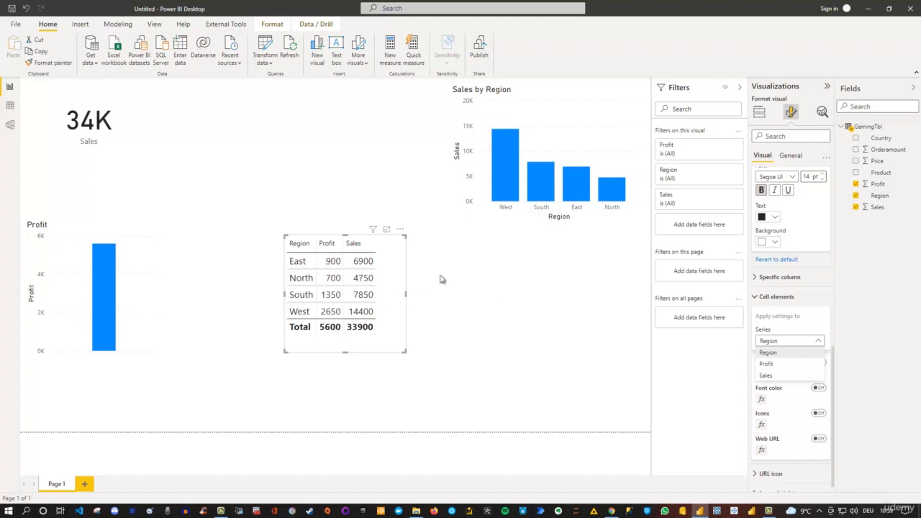
{"action": "left_click", "coordinate": [766, 376]}
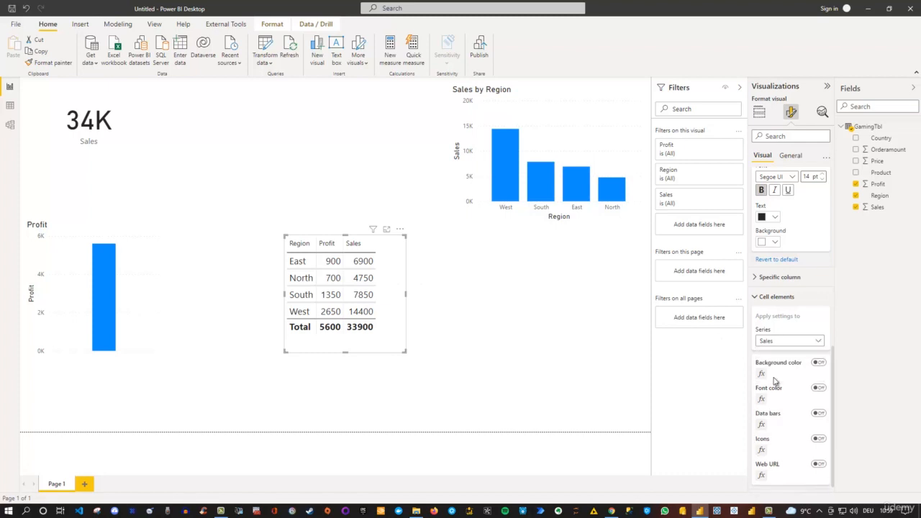
{"action": "left_click", "coordinate": [818, 389]}
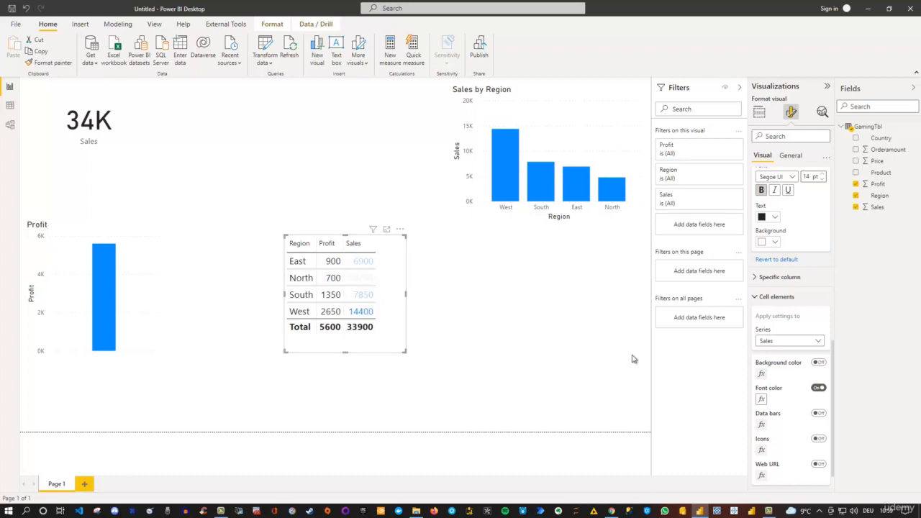
- Set the Sales font color gradient to run from light blue at the lowest value to dark blue at the highest value
{"action": "left_click", "coordinate": [761, 400]}
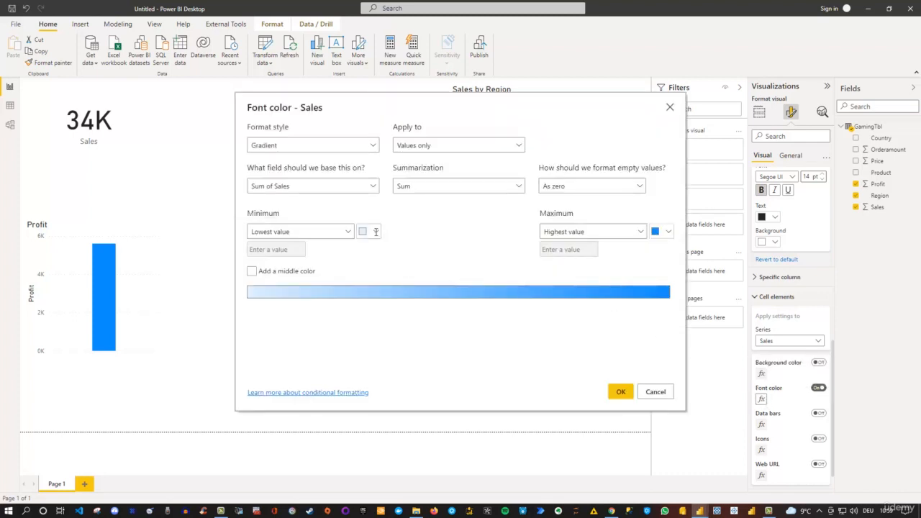
{"action": "left_click", "coordinate": [374, 231]}
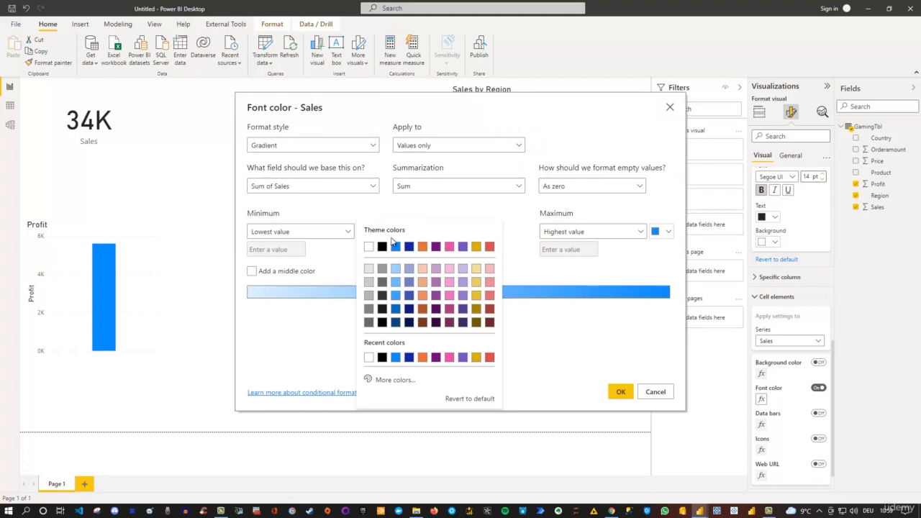
{"action": "left_click", "coordinate": [393, 285]}
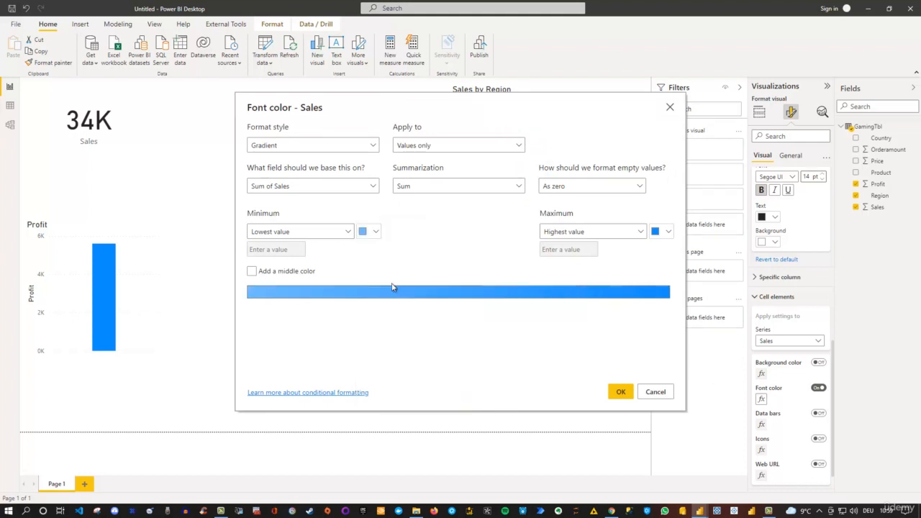
{"action": "left_click", "coordinate": [668, 234]}
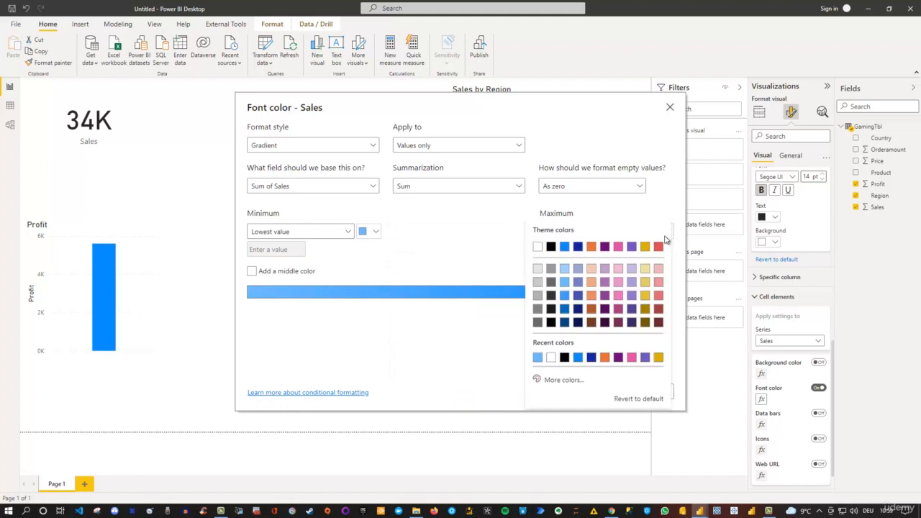
{"action": "left_click", "coordinate": [565, 311]}
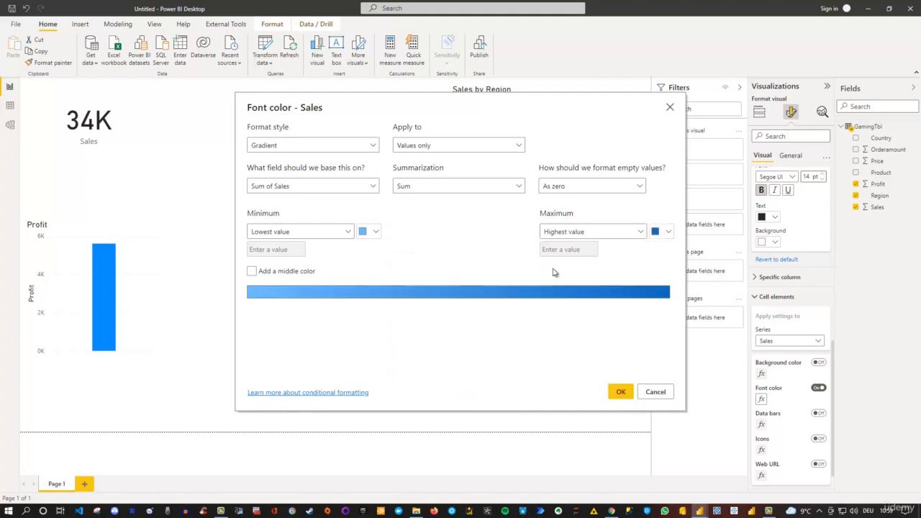
{"action": "left_click", "coordinate": [667, 232]}
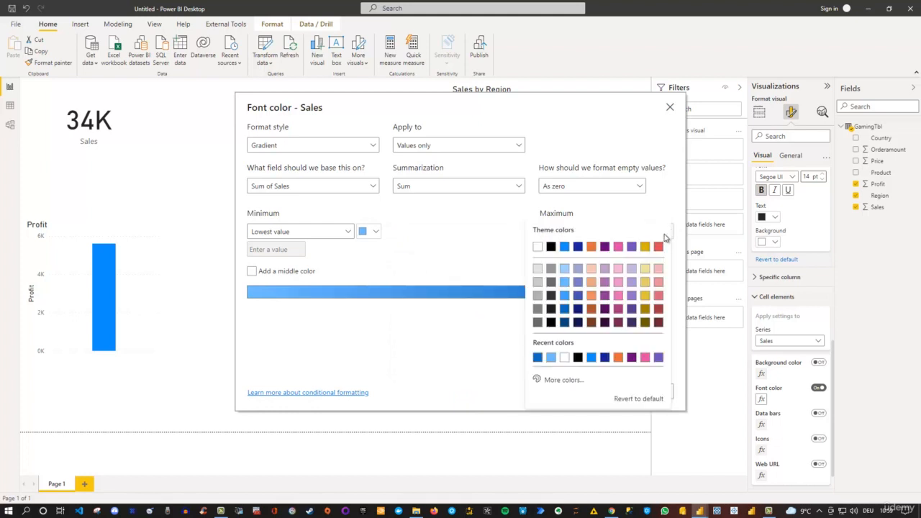
{"action": "left_click", "coordinate": [564, 323]}
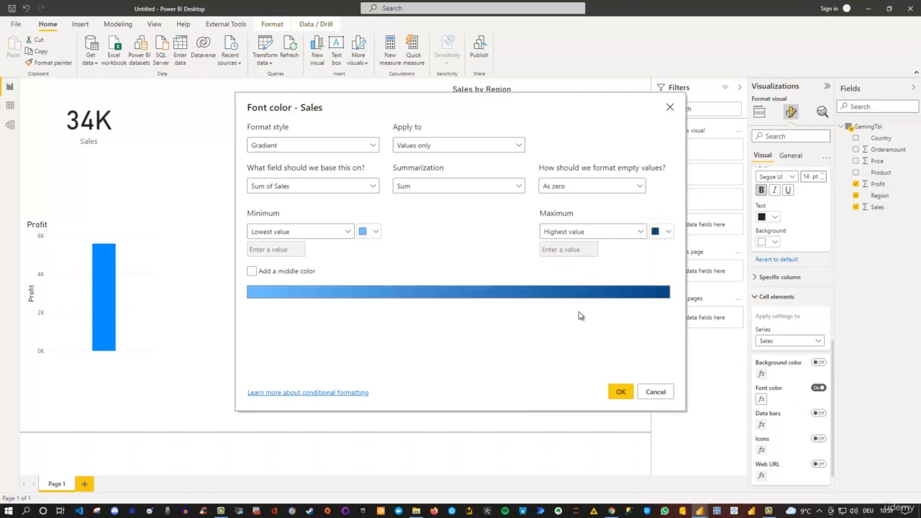
{"action": "left_click", "coordinate": [620, 391]}
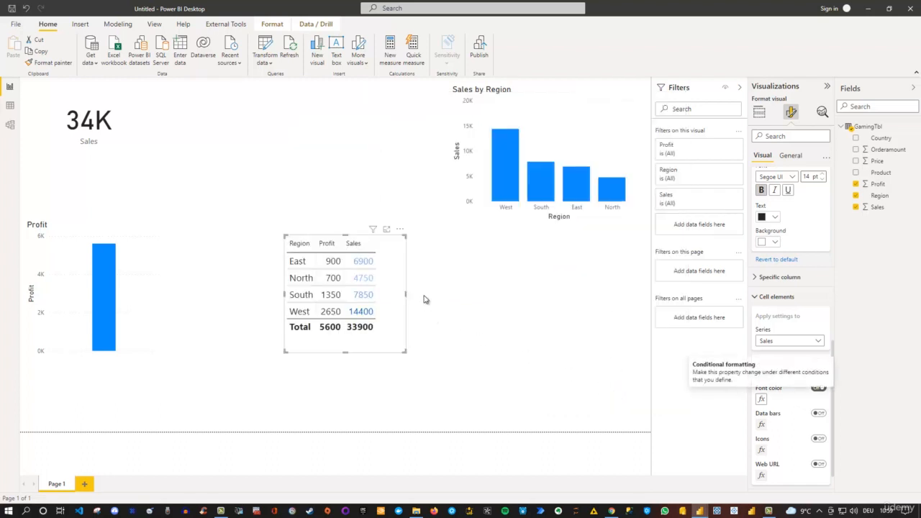
- Turn off conditional font color for the Sales column, keeping Sales as the series the cell element settings apply to
{"action": "left_click", "coordinate": [816, 391]}
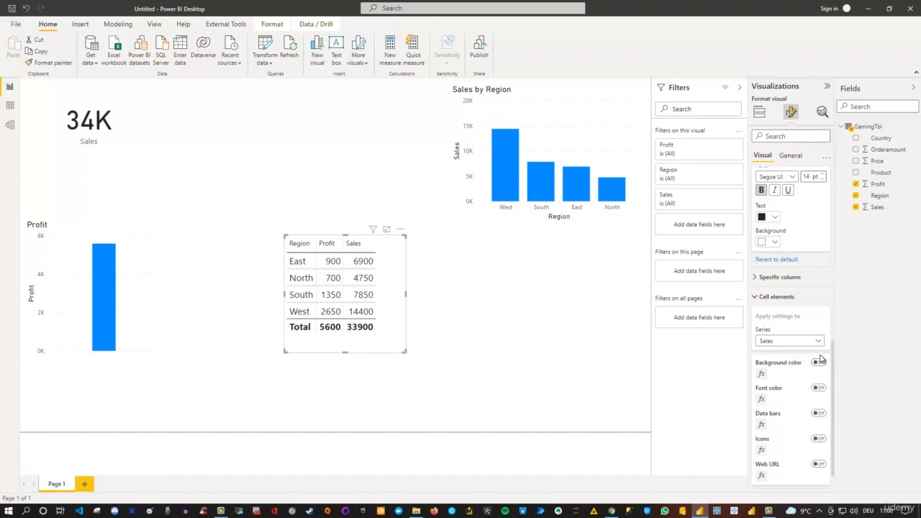
{"action": "left_click", "coordinate": [819, 342]}
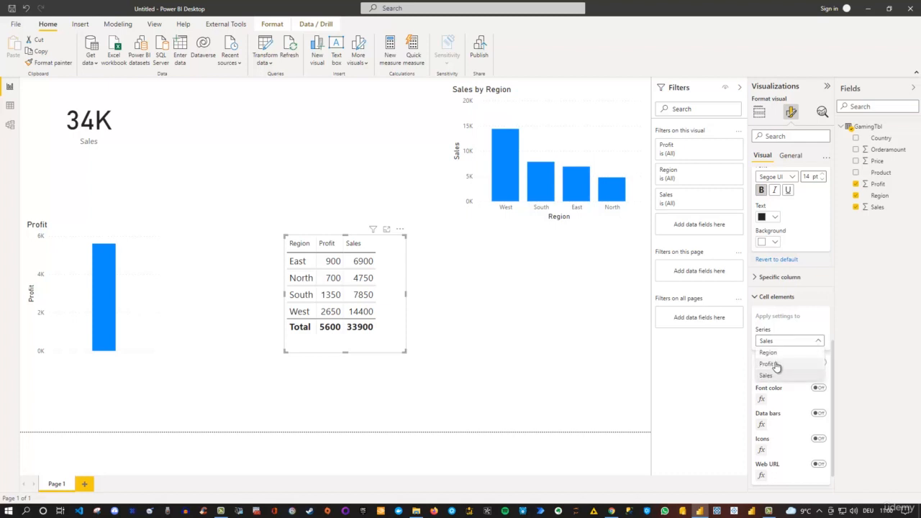
{"action": "left_click", "coordinate": [817, 324]}
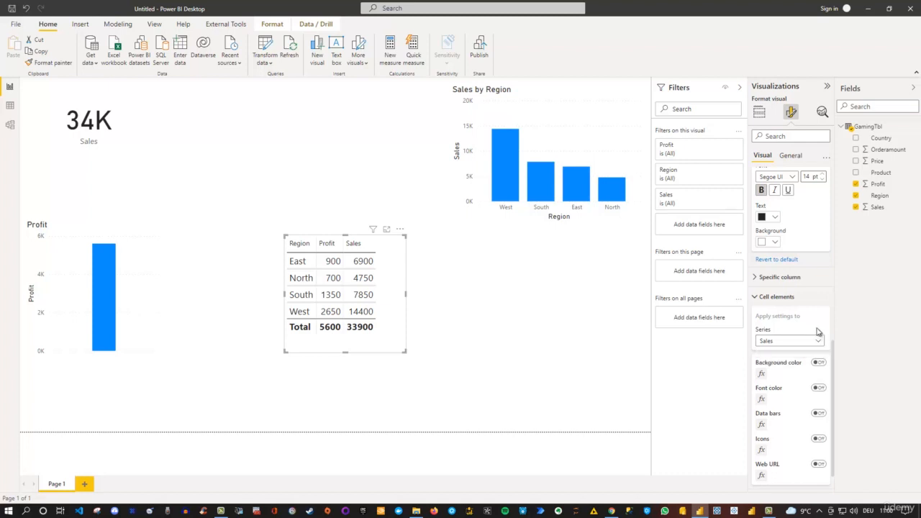
- Turn on conditional background color for the Sales column and add a middle color to its gradient
{"action": "left_click", "coordinate": [819, 363]}
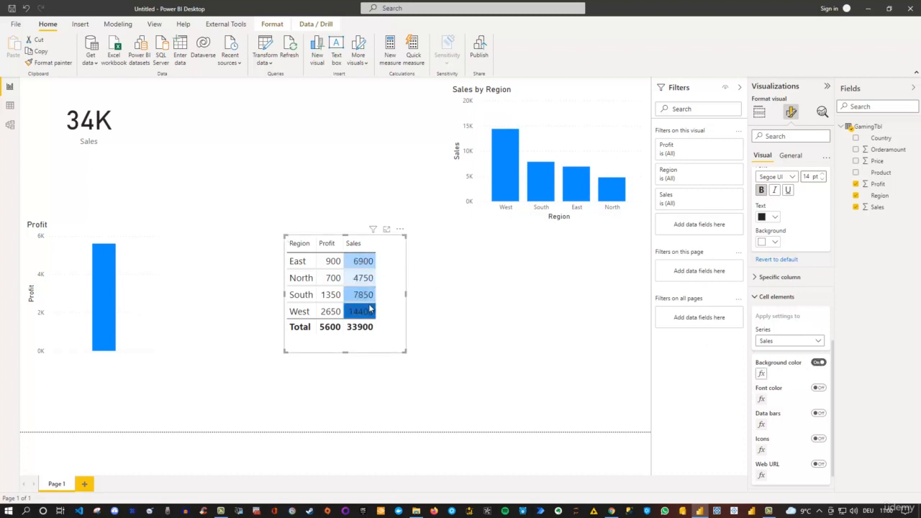
{"action": "left_click", "coordinate": [761, 374]}
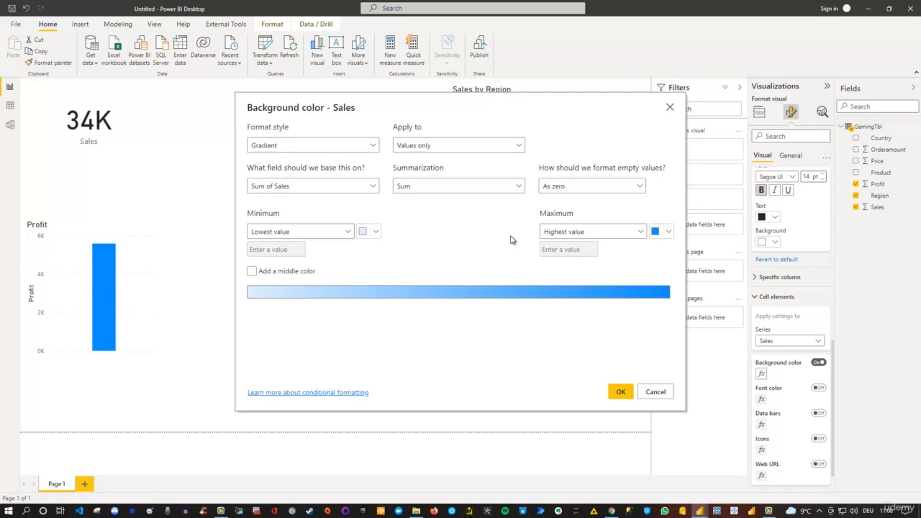
{"action": "left_click", "coordinate": [252, 272]}
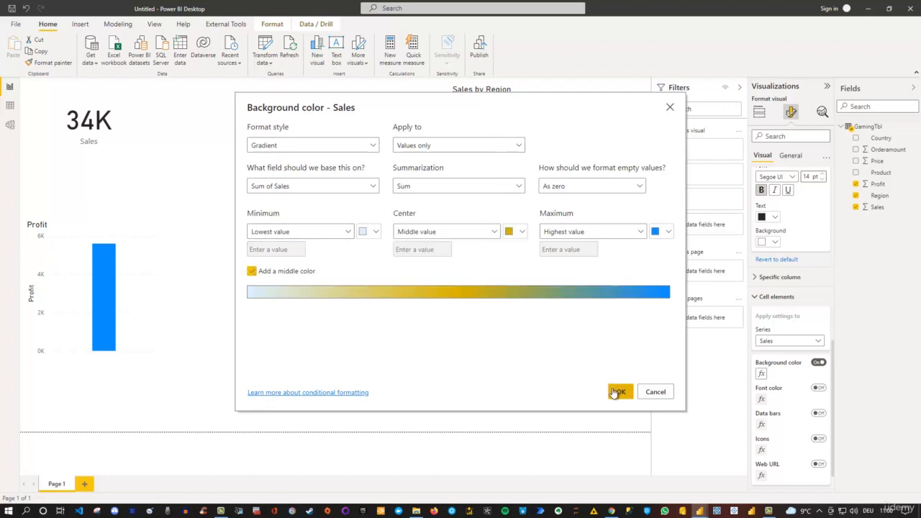
{"action": "left_click", "coordinate": [616, 391]}
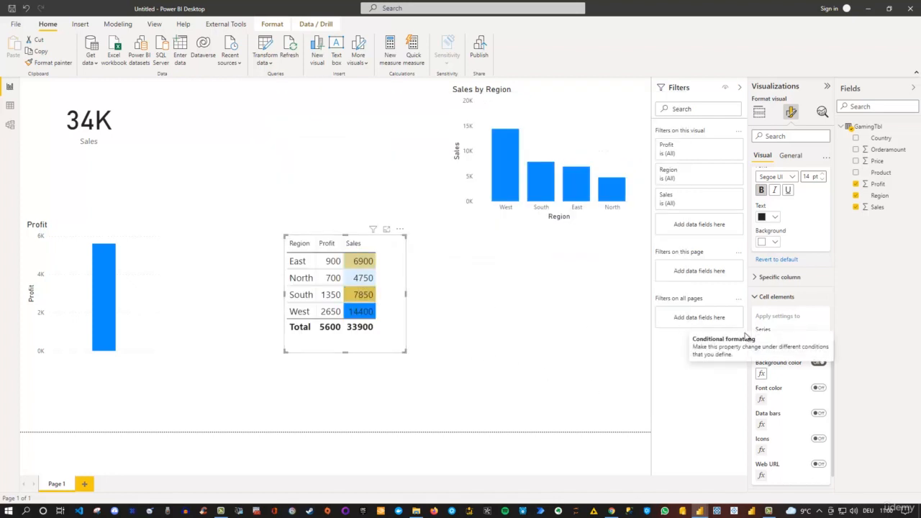
- Switch the Sales background color to the Rules format style, with a first rule for numbers from 0 to below 600
{"action": "left_click", "coordinate": [761, 373]}
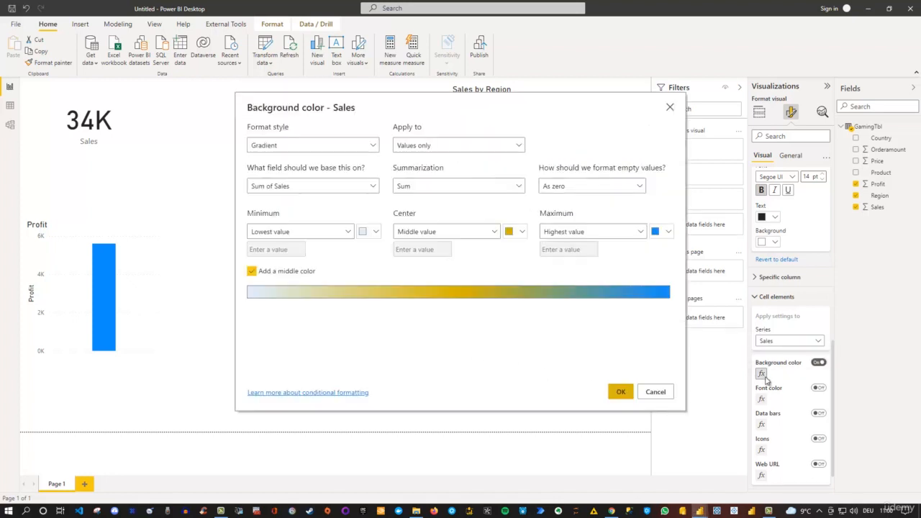
{"action": "left_click", "coordinate": [356, 148]}
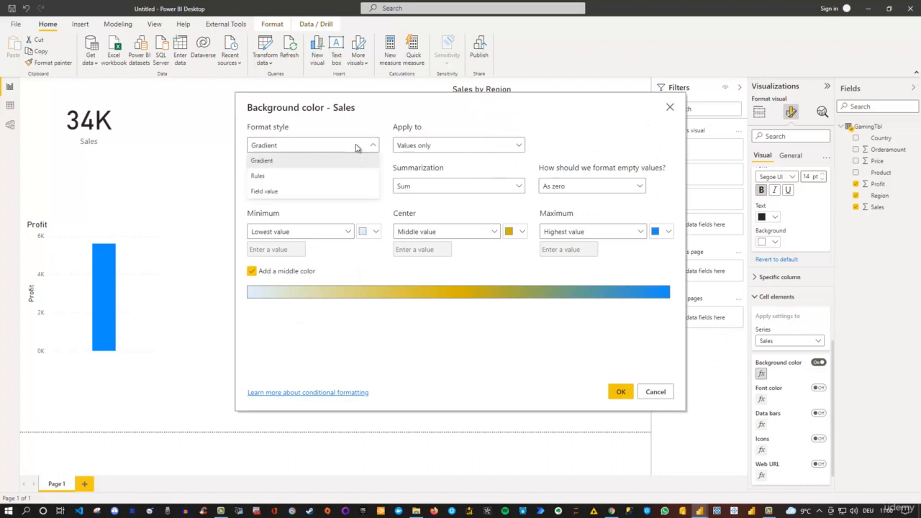
{"action": "left_click", "coordinate": [271, 177]}
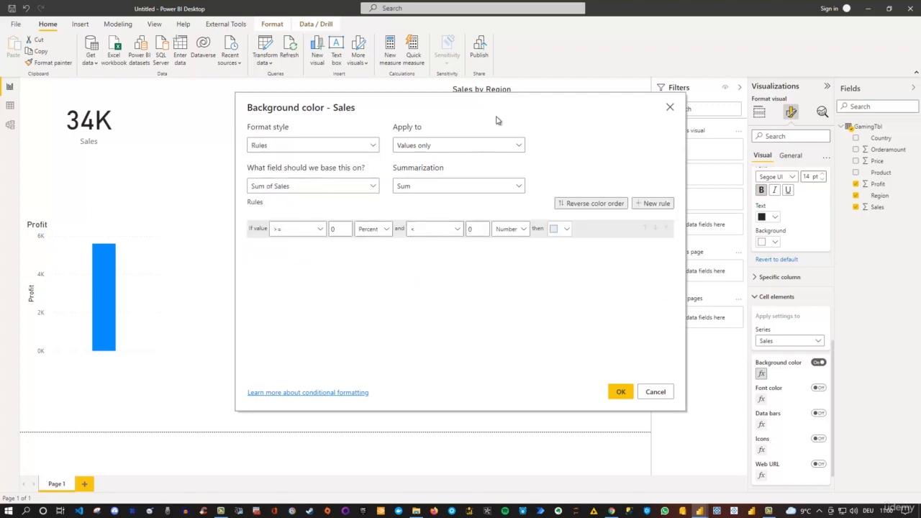
{"action": "left_click_drag", "start_coordinate": [497, 103], "coordinate": [669, 222]}
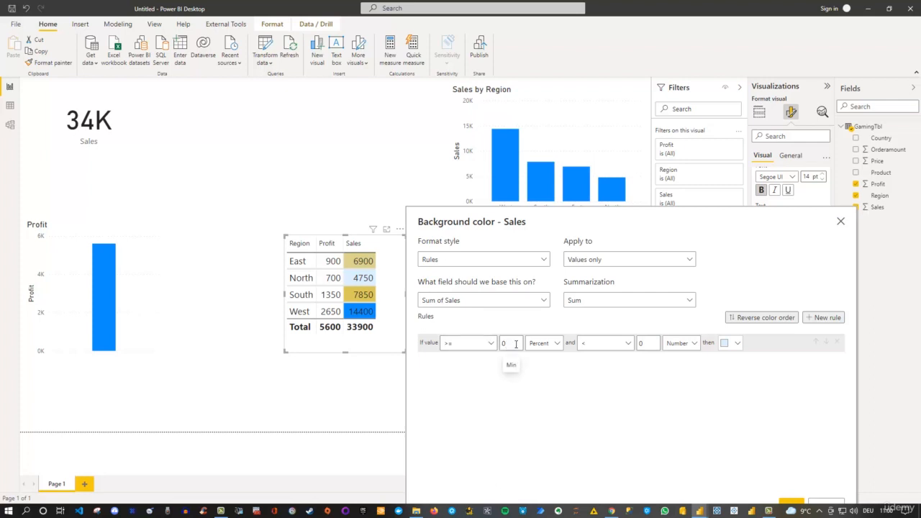
{"action": "left_click", "coordinate": [557, 343]}
{"action": "left_click", "coordinate": [547, 359]}
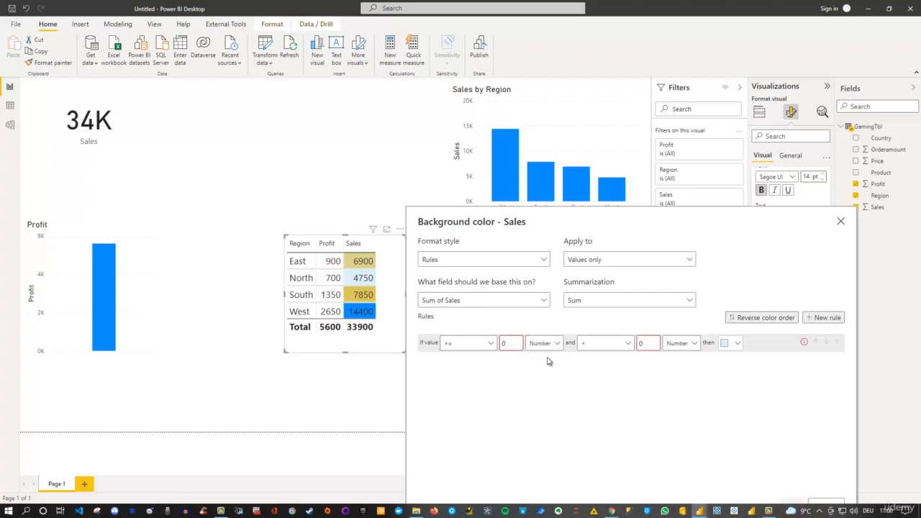
{"action": "double_click", "coordinate": [639, 343]}
{"action": "type", "text": "600"}
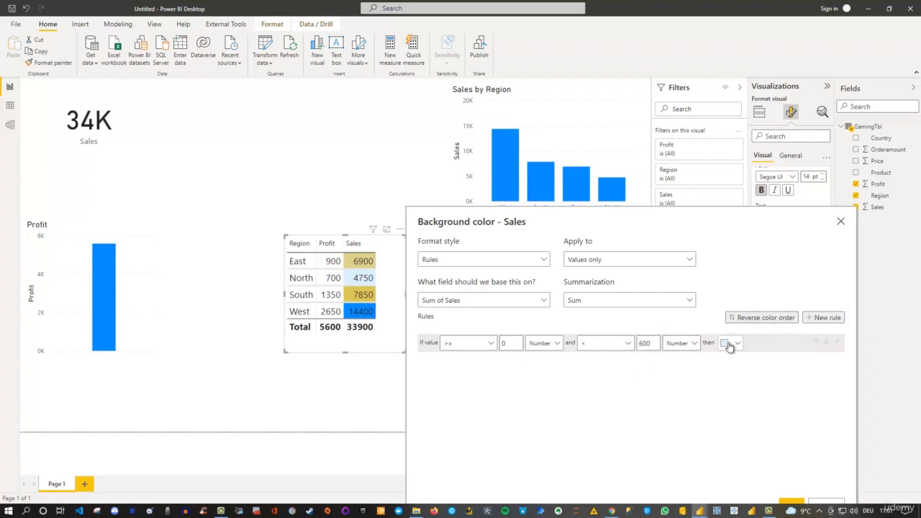
- Add a second background rule coloring Sales numbers from 6000 to below 15000 blue, and apply the rules
{"action": "left_click", "coordinate": [811, 318]}
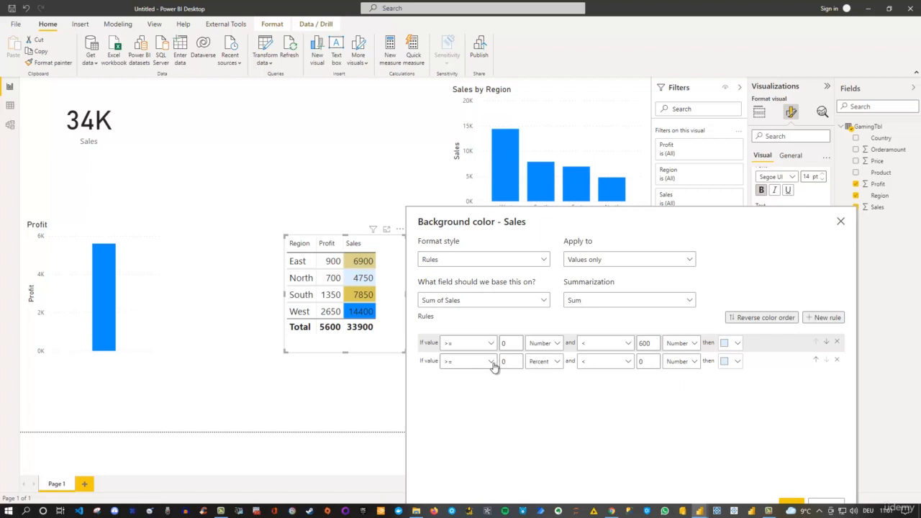
{"action": "left_click_drag", "start_coordinate": [512, 362], "coordinate": [489, 363]}
{"action": "type", "text": "6000"}
{"action": "left_click", "coordinate": [557, 361]}
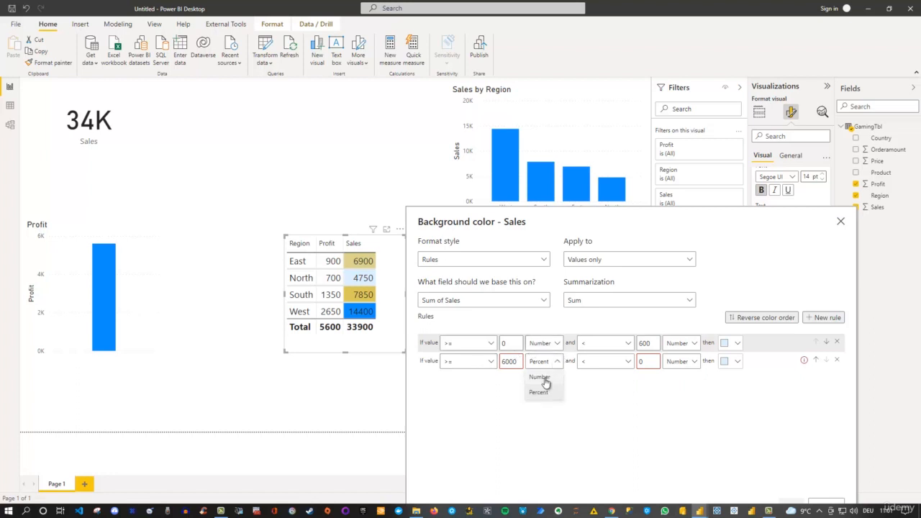
{"action": "left_click", "coordinate": [541, 379]}
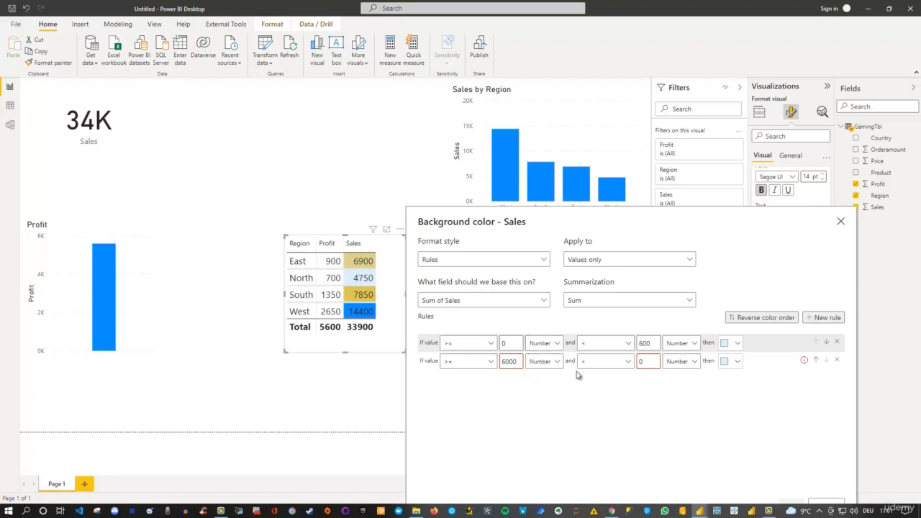
{"action": "left_click", "coordinate": [635, 363]}
{"action": "type", "text": "15000"}
{"action": "left_click", "coordinate": [732, 361]}
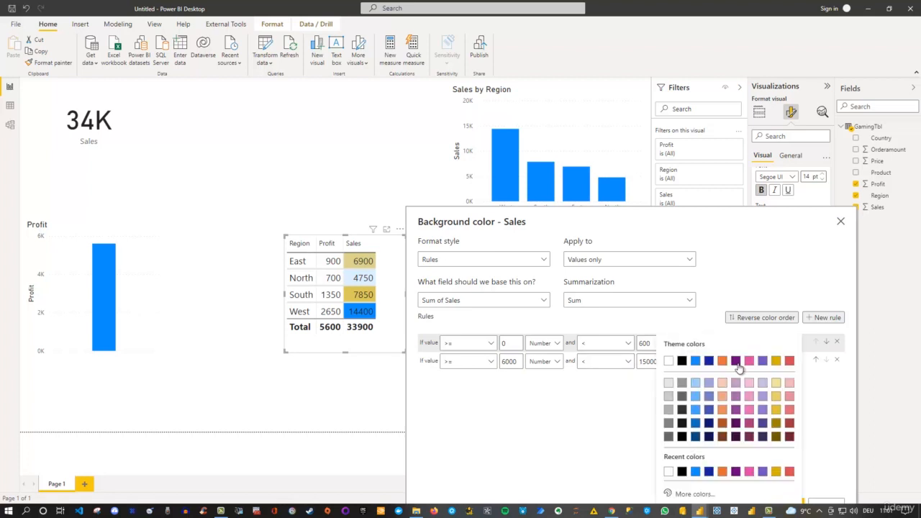
{"action": "left_click", "coordinate": [695, 364]}
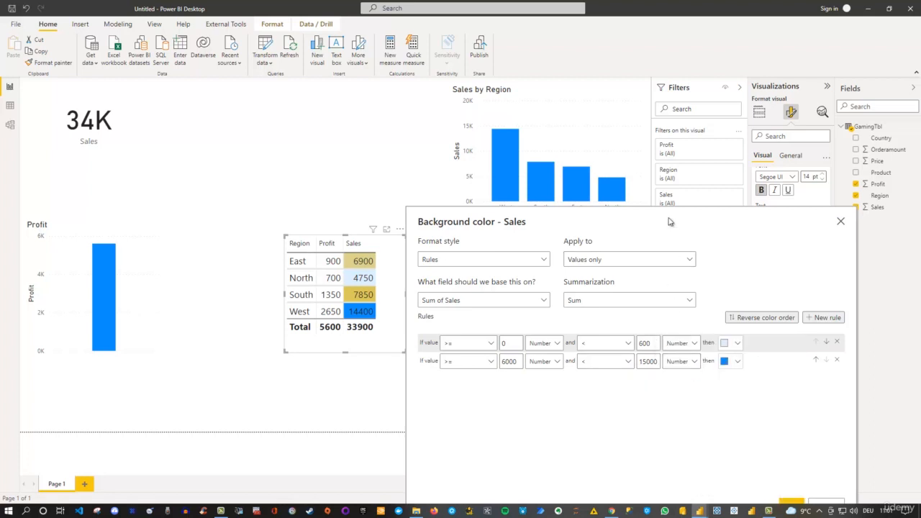
{"action": "left_click_drag", "start_coordinate": [667, 217], "coordinate": [646, 138]}
{"action": "left_click", "coordinate": [770, 428]}
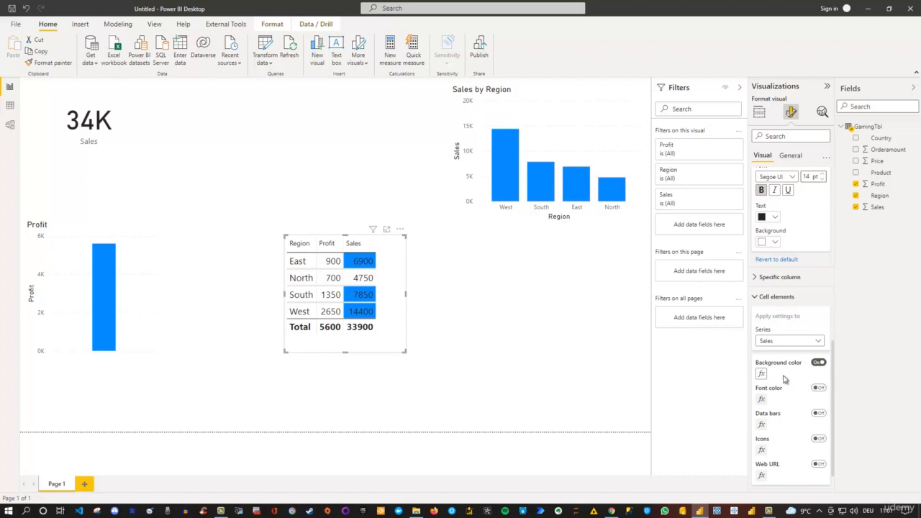
- Set the upper limit of the first Sales background color rule to 6000 and apply it
{"action": "left_click", "coordinate": [761, 374]}
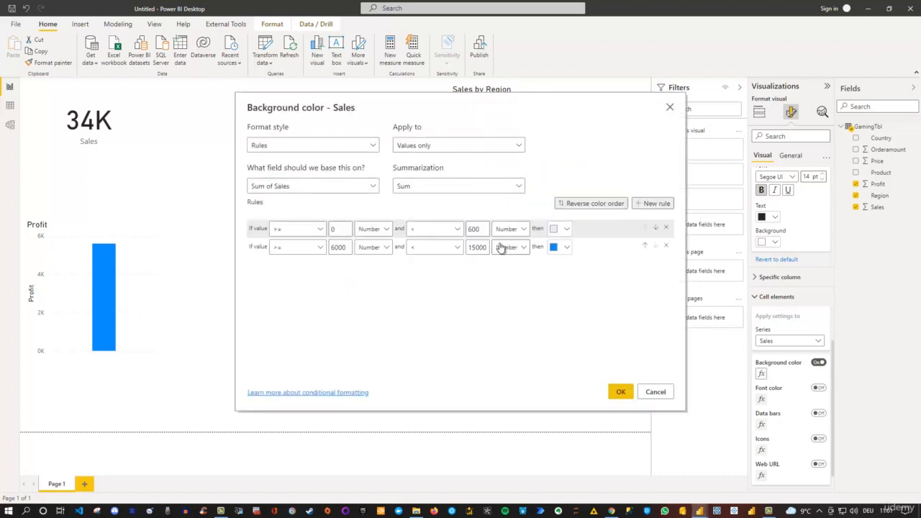
{"action": "left_click", "coordinate": [487, 228]}
{"action": "type", "text": "6000"}
{"action": "left_click", "coordinate": [618, 394]}
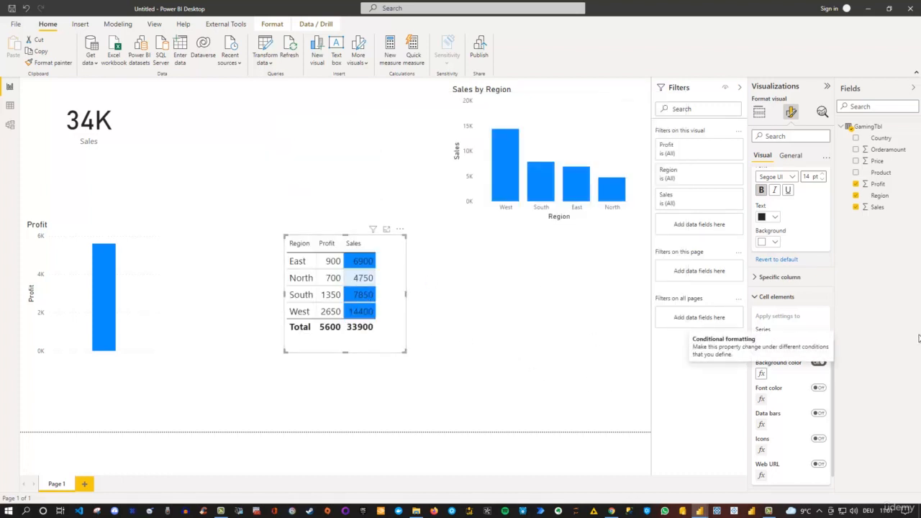
- Review the Sales background color rules without changing them, and turn off the column's conditional background color
{"action": "left_click", "coordinate": [761, 374]}
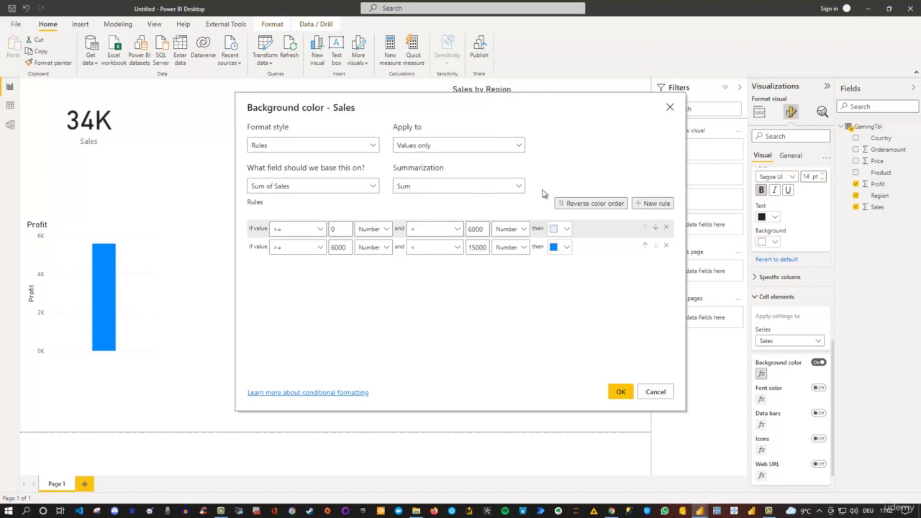
{"action": "left_click", "coordinate": [670, 108]}
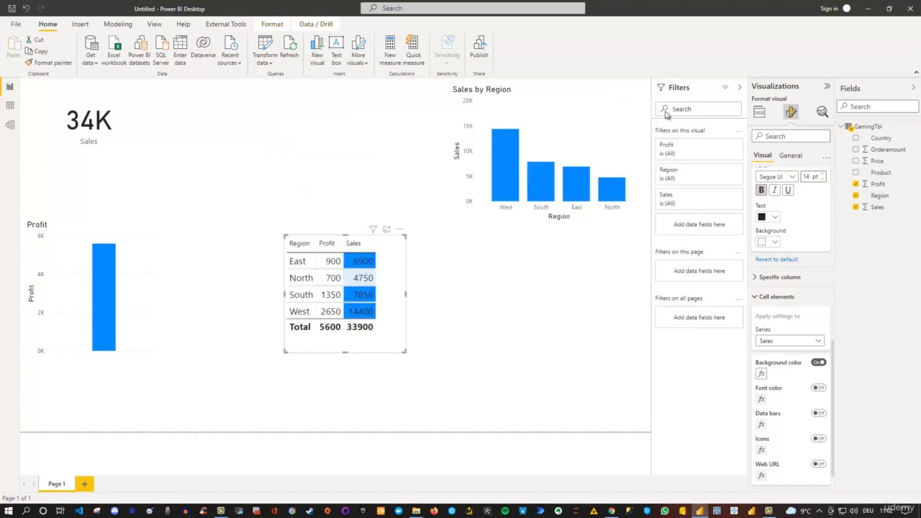
{"action": "left_click", "coordinate": [817, 363]}
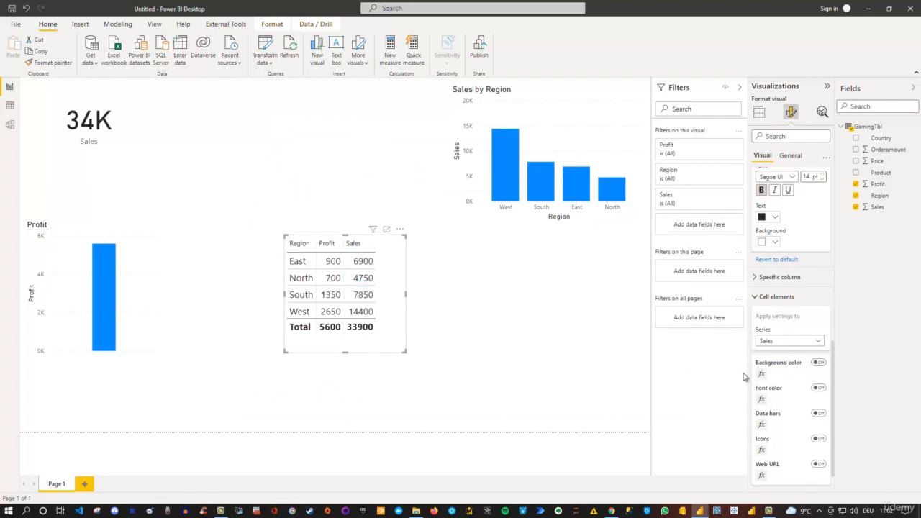
- Try data bars on the Sales column, turn them off again, and collapse the cell elements settings
{"action": "left_click", "coordinate": [818, 414]}
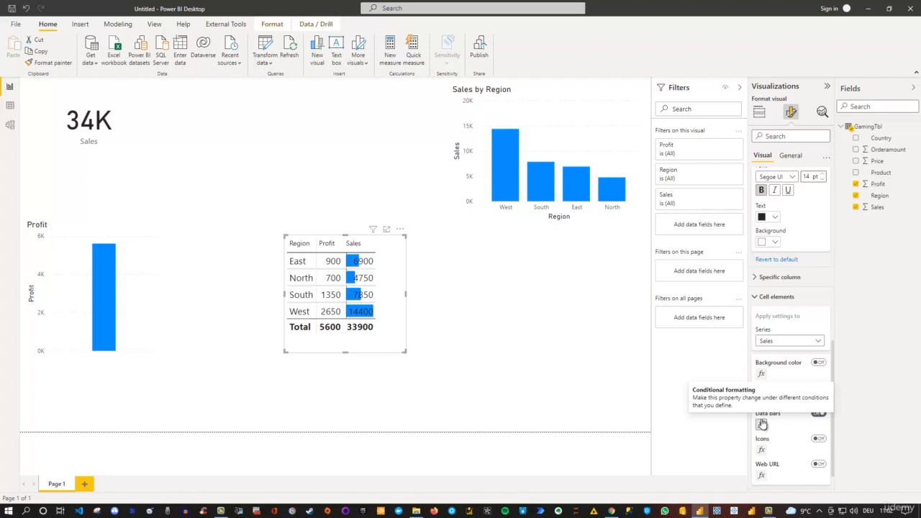
{"action": "left_click", "coordinate": [819, 416]}
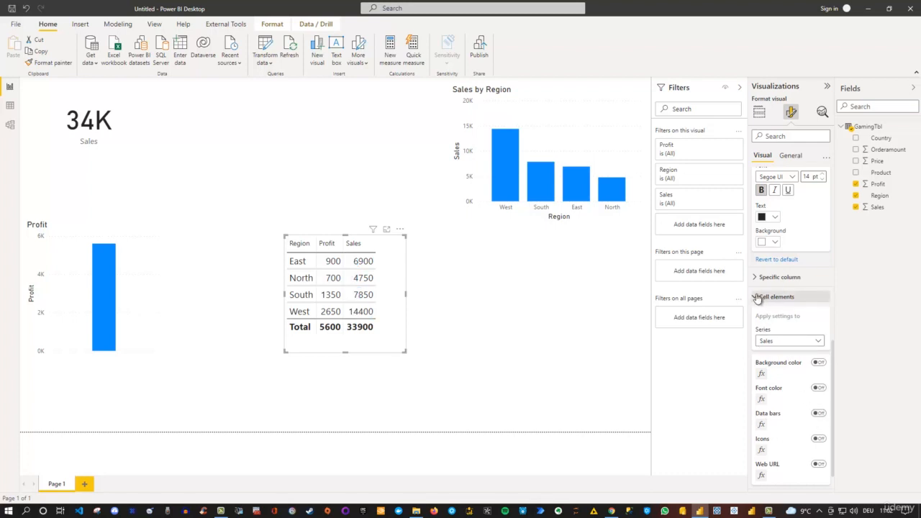
{"action": "left_click", "coordinate": [757, 297]}
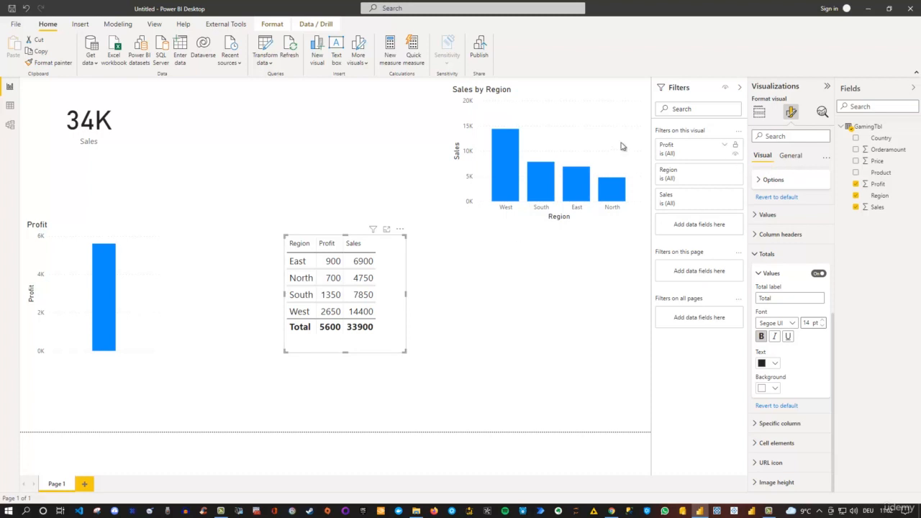
- Hide the X-axis of the Sales by Region chart, restore it, and review the axis value settings and format options
{"action": "left_click", "coordinate": [555, 98]}
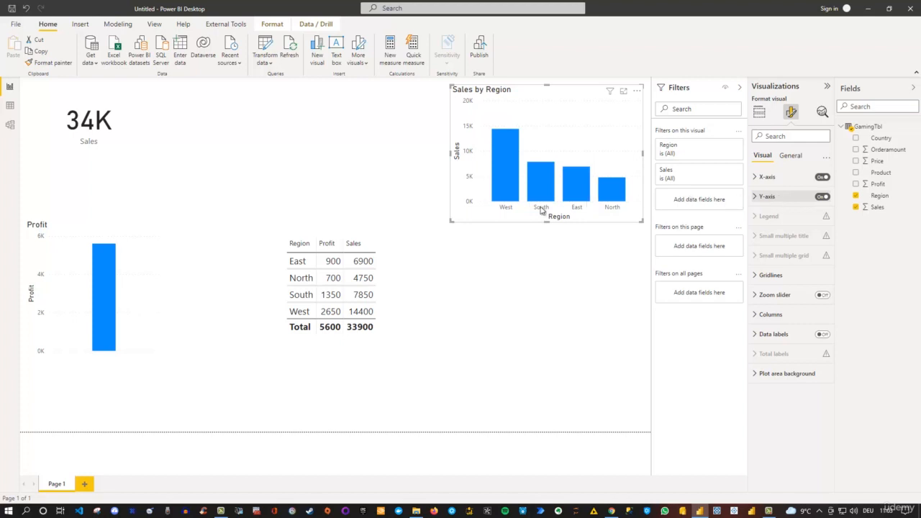
{"action": "left_click", "coordinate": [821, 180]}
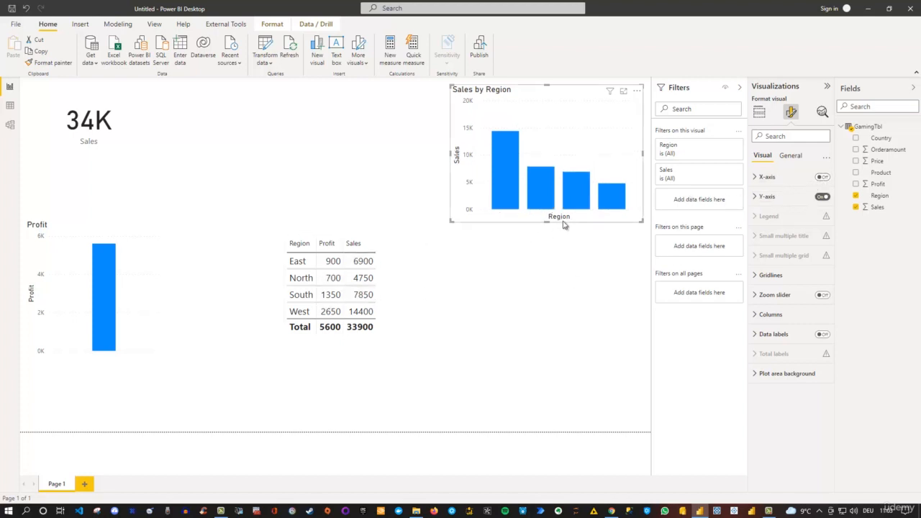
{"action": "left_click", "coordinate": [821, 177]}
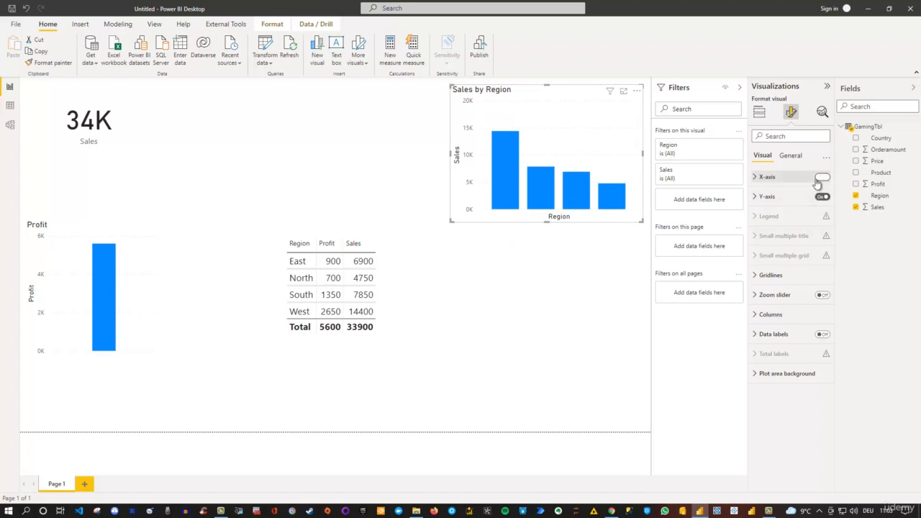
{"action": "left_click", "coordinate": [755, 177]}
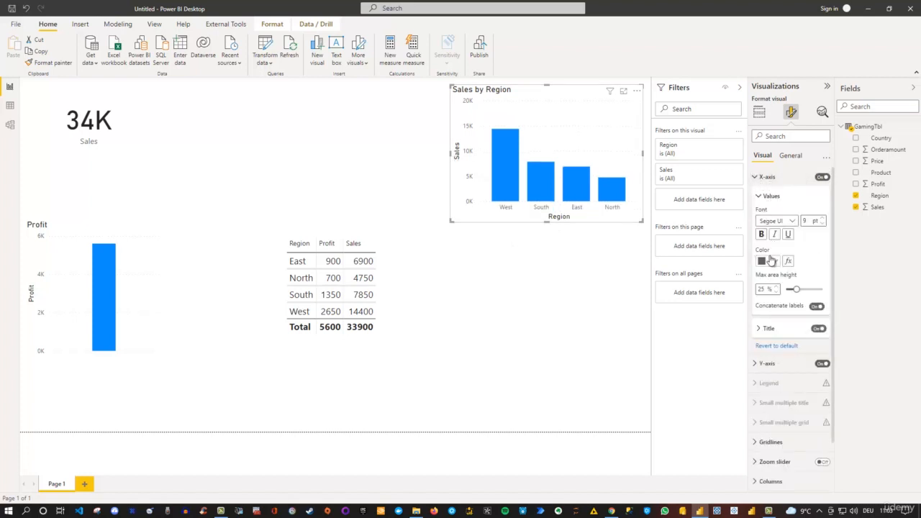
{"action": "left_click", "coordinate": [756, 177]}
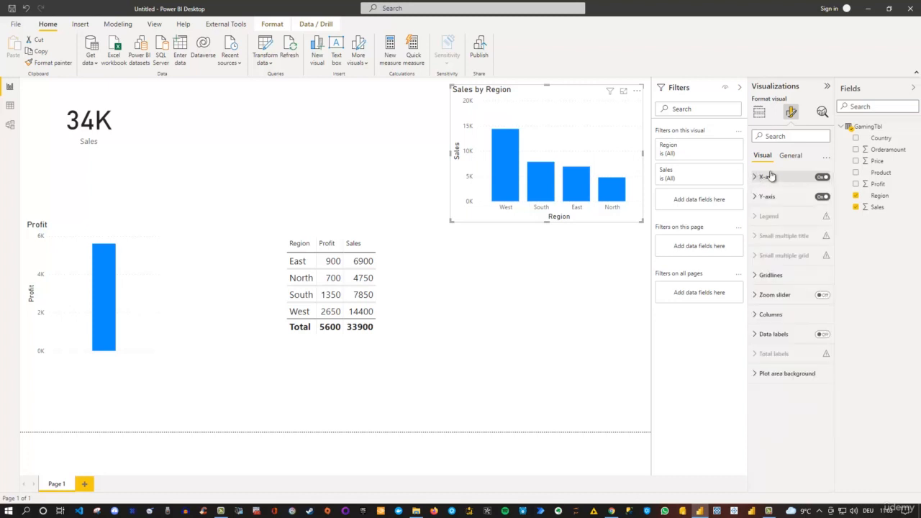
{"action": "left_click", "coordinate": [827, 160]}
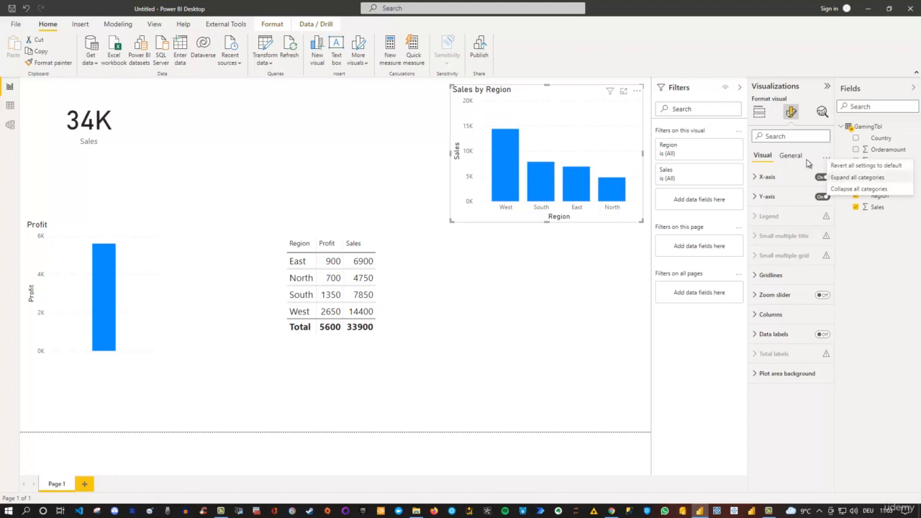
{"action": "left_click", "coordinate": [803, 148]}
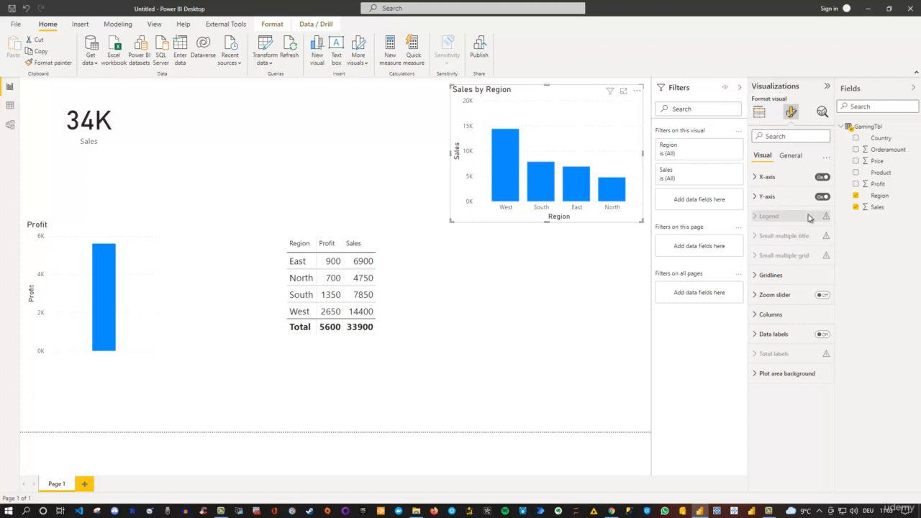
- Add a map of the Country field, enlarge it, and fit it between the Sales card and the Sales by Region chart
{"action": "left_click", "coordinate": [759, 112]}
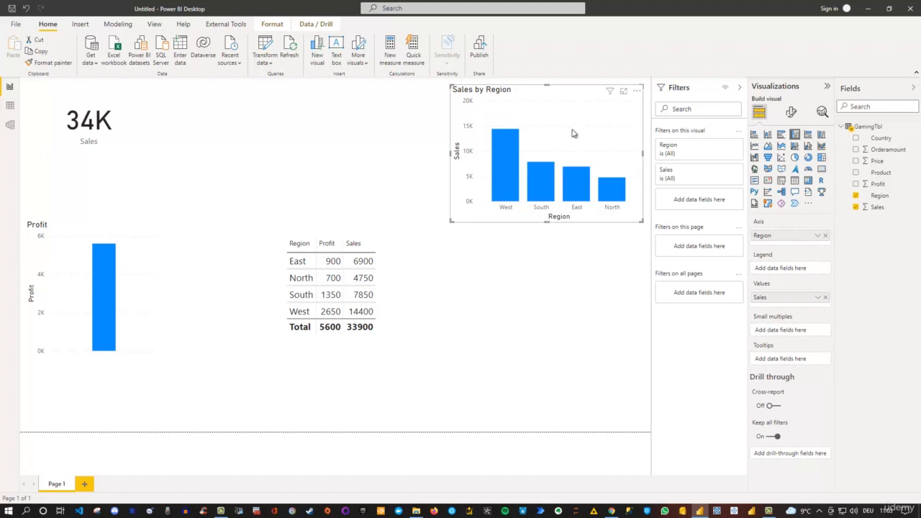
{"action": "left_click", "coordinate": [529, 279]}
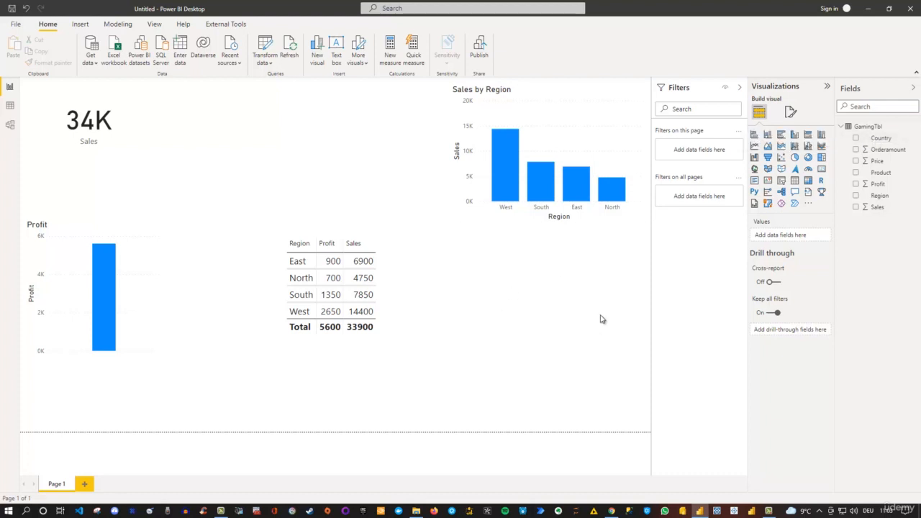
{"action": "left_click", "coordinate": [855, 138]}
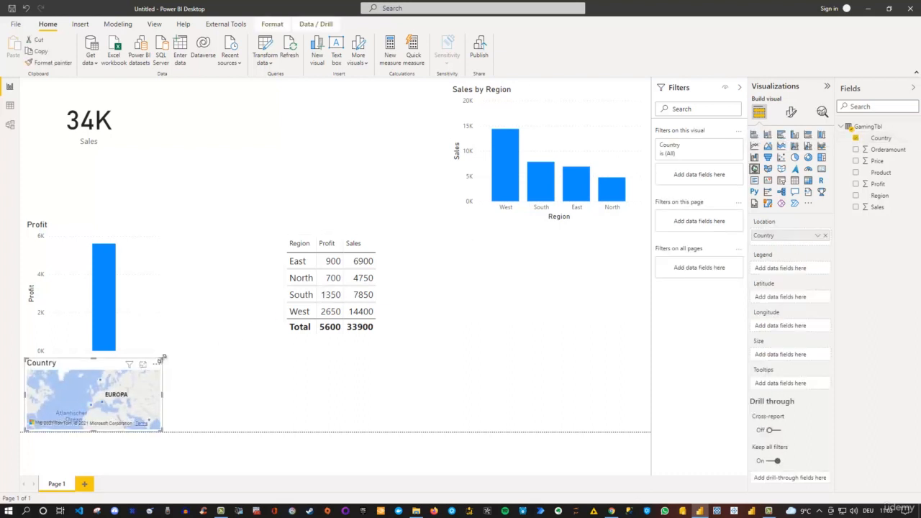
{"action": "left_click_drag", "start_coordinate": [163, 358], "coordinate": [351, 77]}
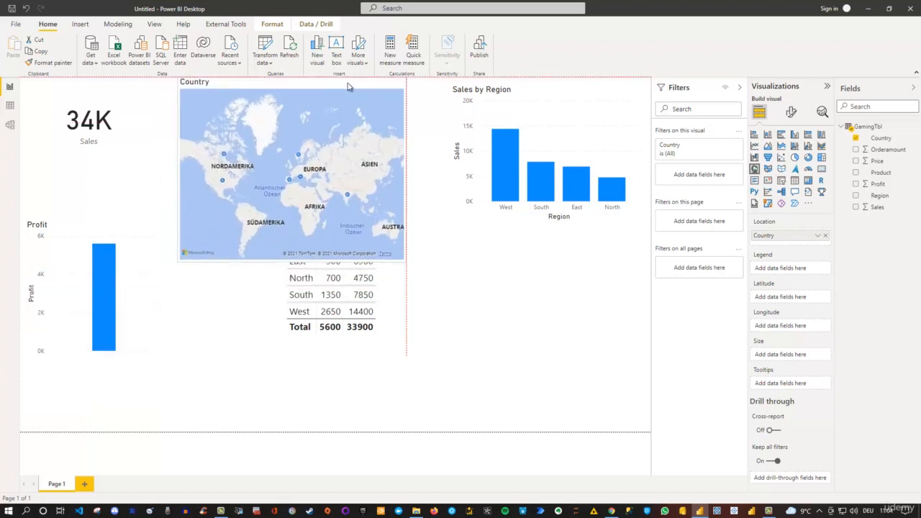
{"action": "left_click_drag", "start_coordinate": [406, 261], "coordinate": [403, 222]}
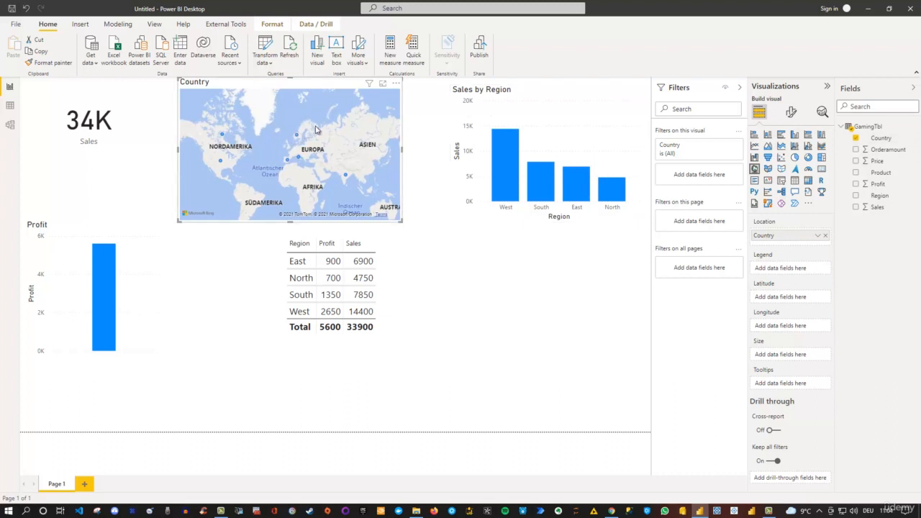
- Try showing the Country map as a table, and undo the change
{"action": "left_click", "coordinate": [794, 183]}
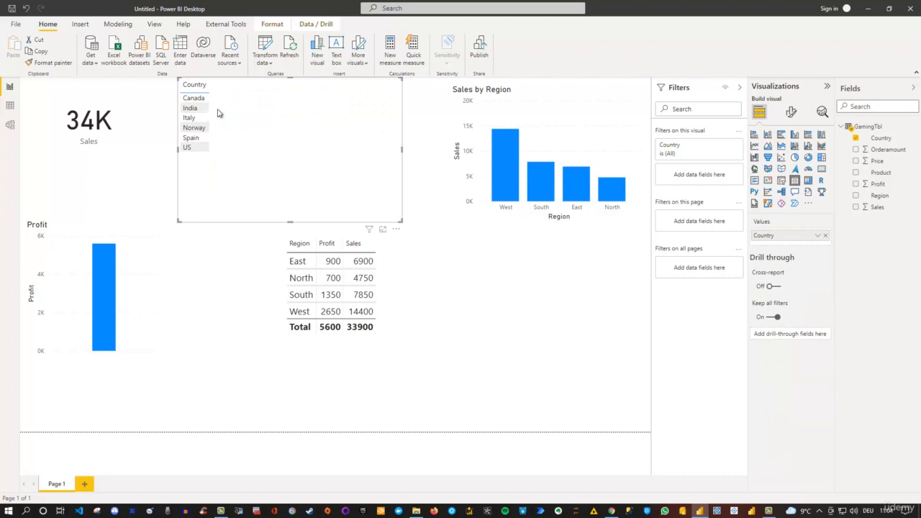
{"action": "left_click", "coordinate": [25, 10]}
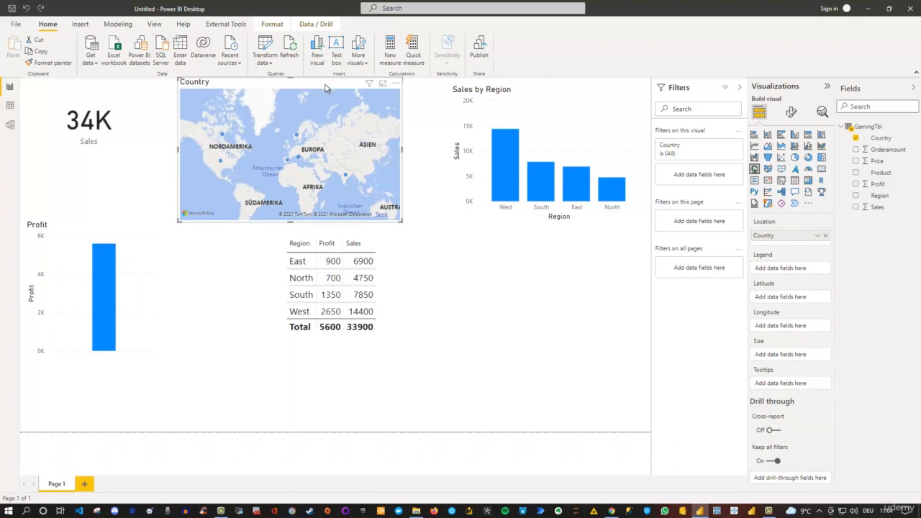
- Check the country points on the map and set the Country field's data category to Country
{"action": "left_click", "coordinate": [888, 139]}
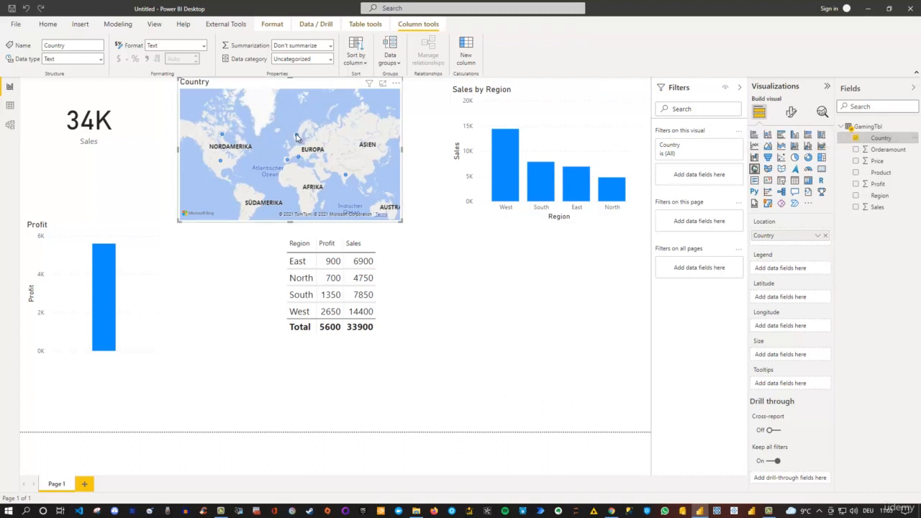
{"action": "mouse_move", "coordinate": [297, 138]}
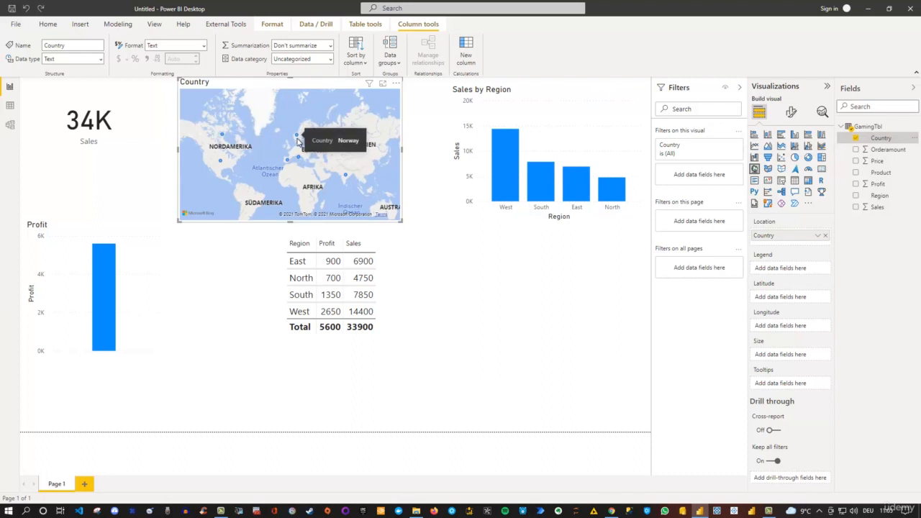
{"action": "mouse_move", "coordinate": [297, 157]}
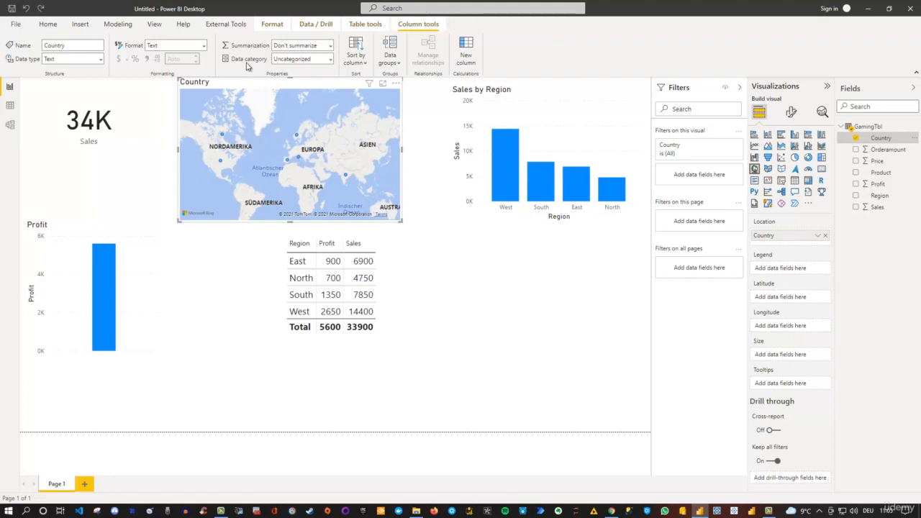
{"action": "left_click", "coordinate": [330, 63]}
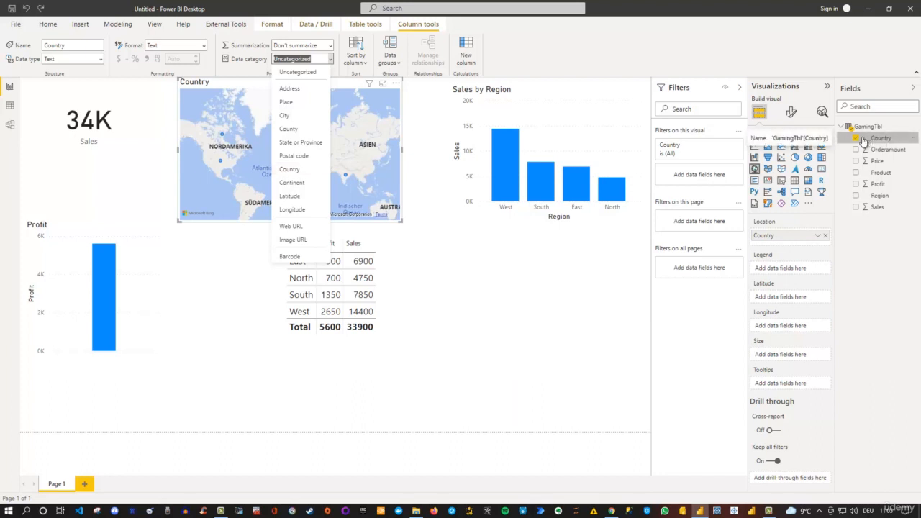
{"action": "left_click", "coordinate": [289, 170]}
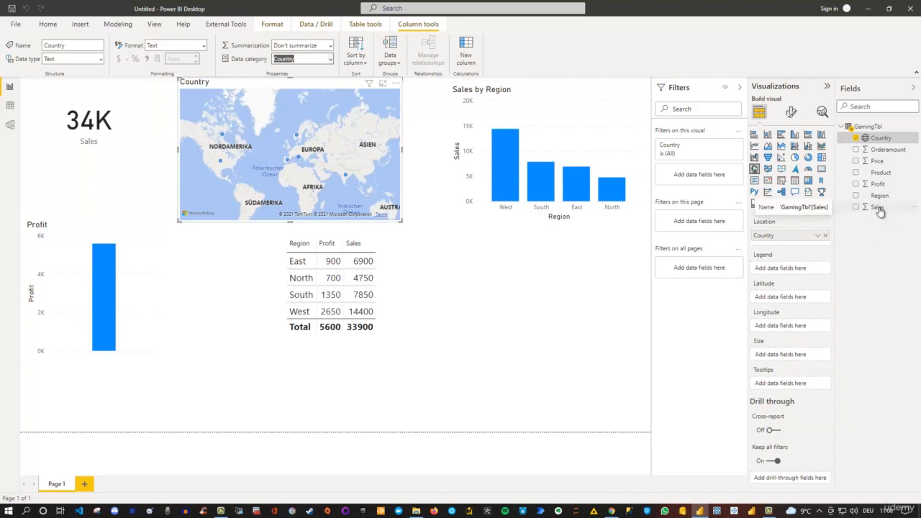
- Size the map bubbles by Sales, then enlarge the map and place it in the lower-right corner of the report page
{"action": "left_click_drag", "start_coordinate": [879, 209], "coordinate": [782, 356]}
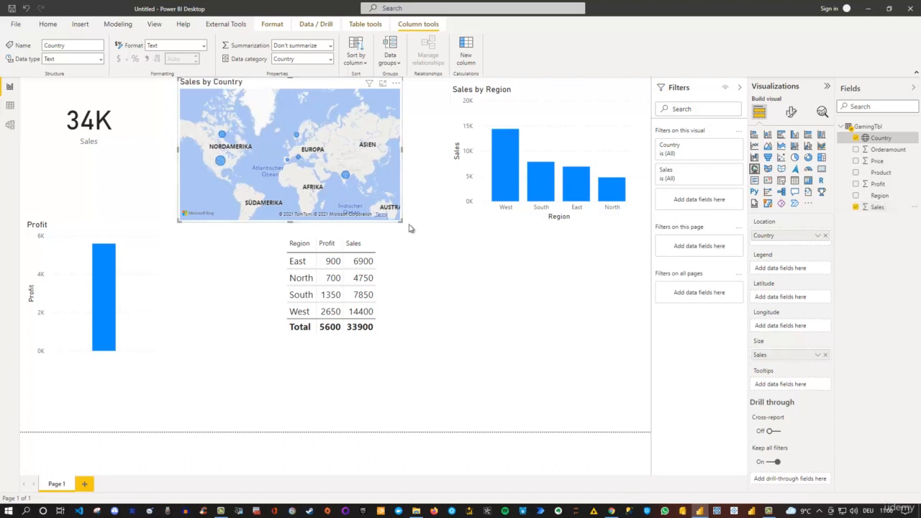
{"action": "left_click_drag", "start_coordinate": [403, 223], "coordinate": [489, 303]}
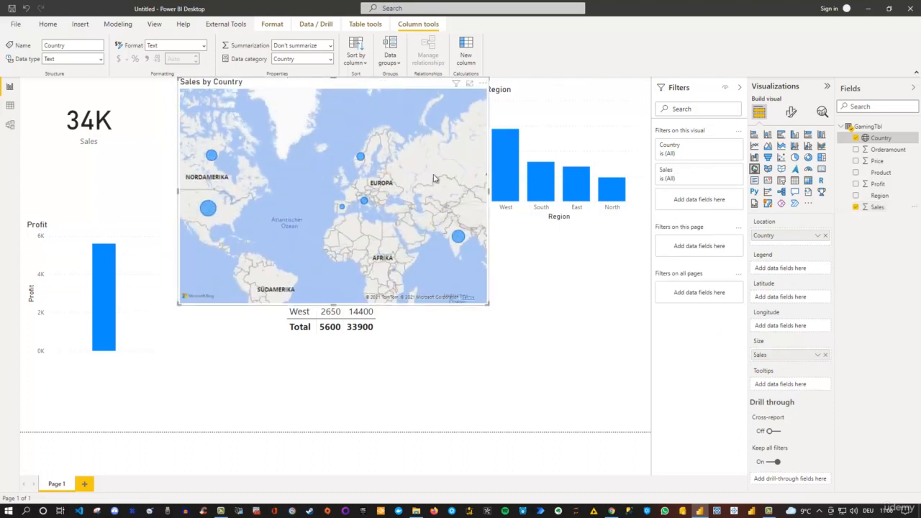
{"action": "left_click_drag", "start_coordinate": [360, 82], "coordinate": [521, 208]}
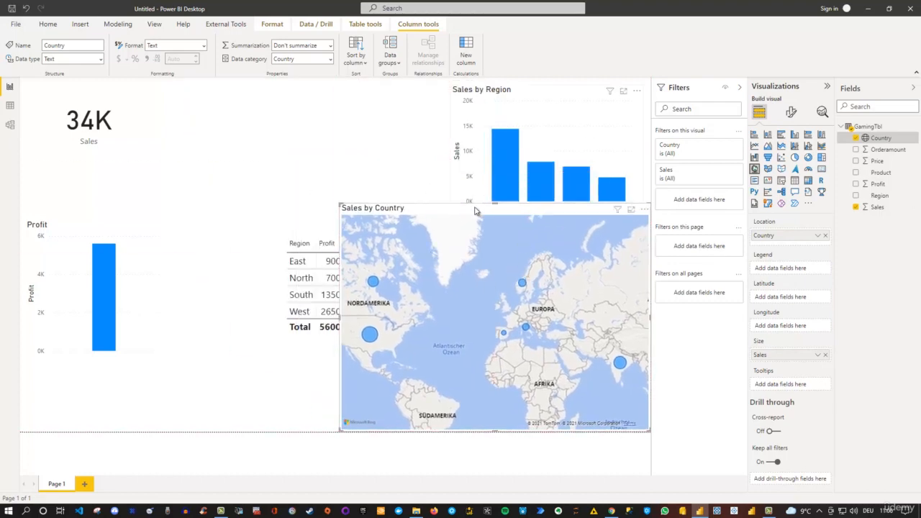
{"action": "mouse_move", "coordinate": [372, 280]}
{"action": "mouse_move", "coordinate": [523, 285]}
- Try the Dark style on the Sales by Country map, restore the Road style, and review the map's control settings
{"action": "left_click", "coordinate": [791, 114]}
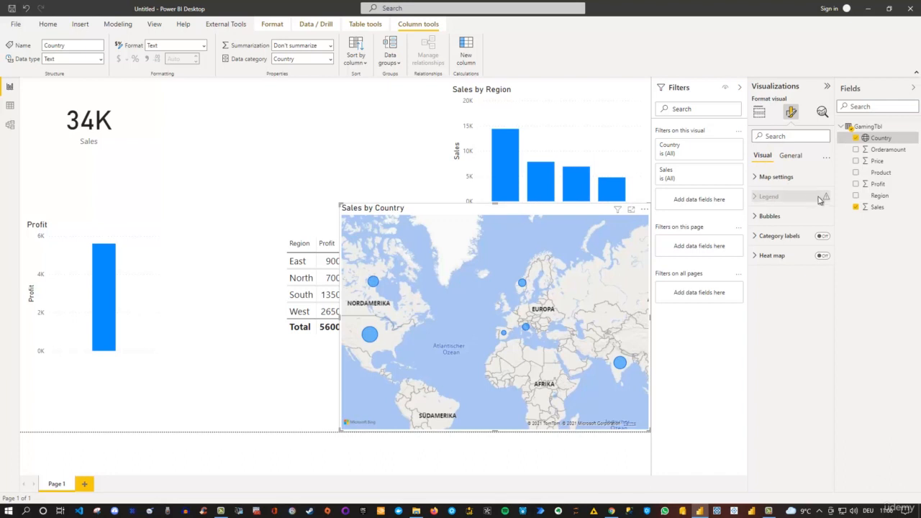
{"action": "left_click", "coordinate": [755, 178]}
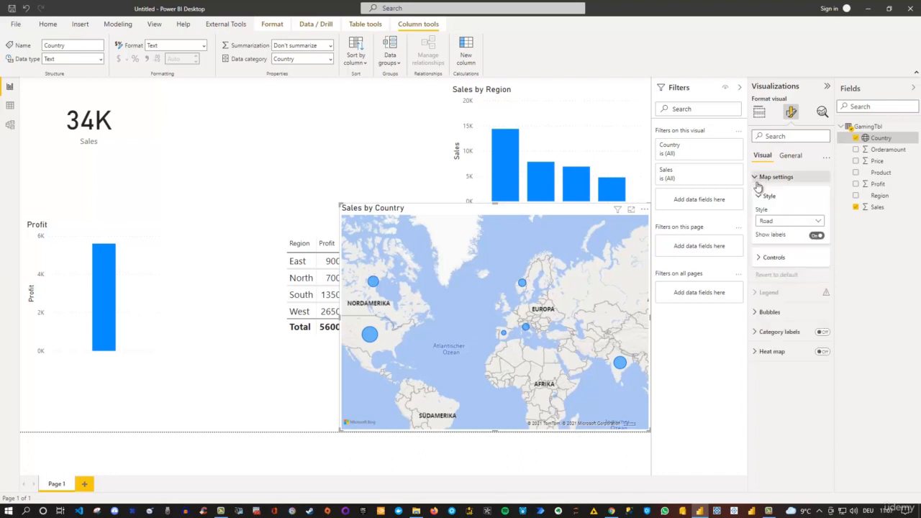
{"action": "left_click", "coordinate": [786, 220]}
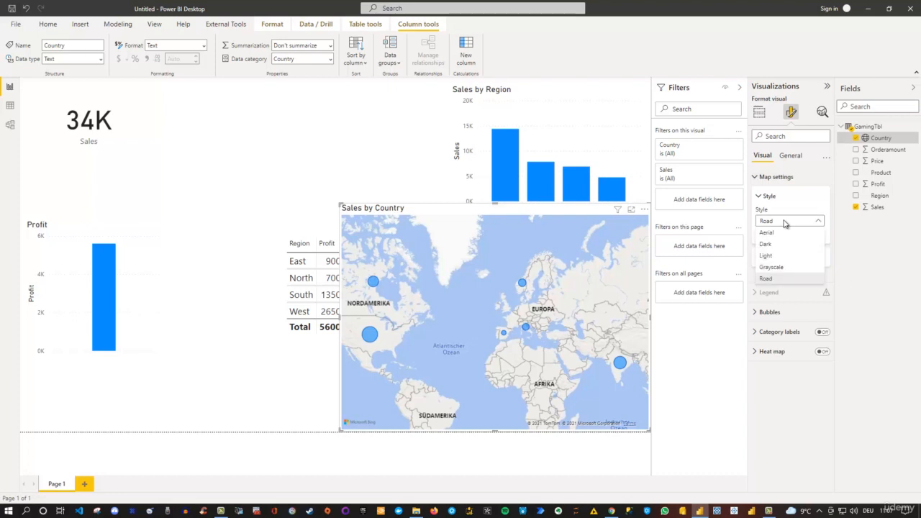
{"action": "left_click", "coordinate": [768, 244]}
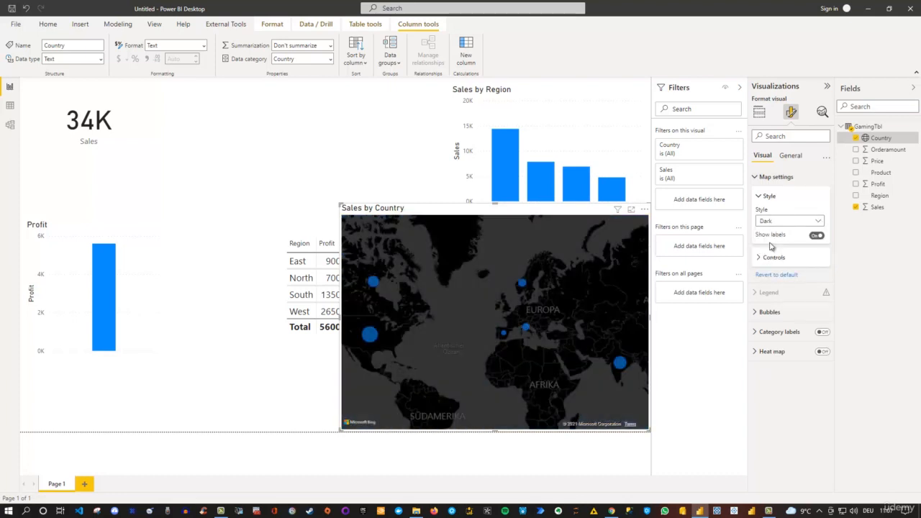
{"action": "left_click", "coordinate": [783, 223]}
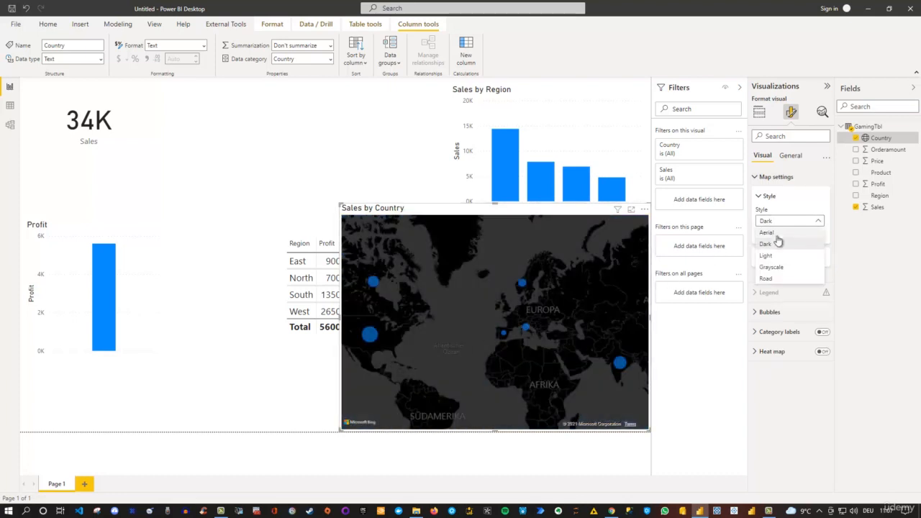
{"action": "left_click", "coordinate": [768, 279]}
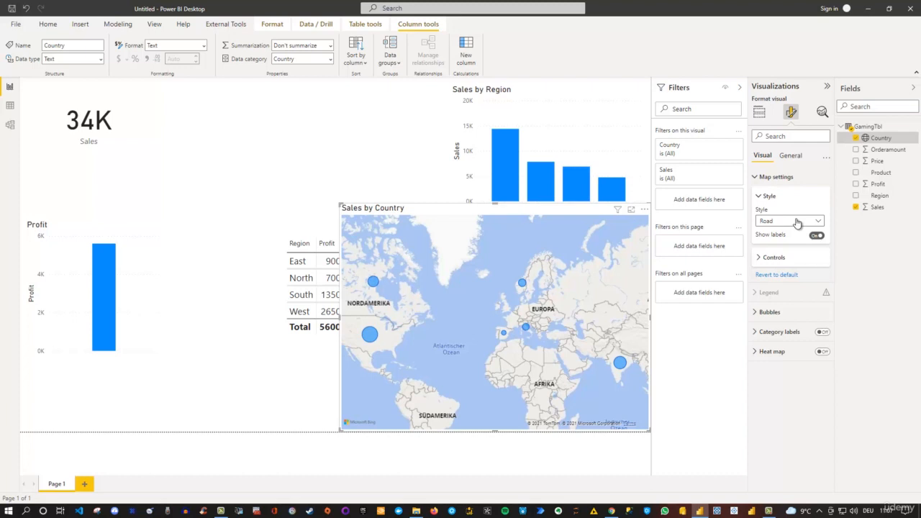
{"action": "left_click", "coordinate": [758, 198]}
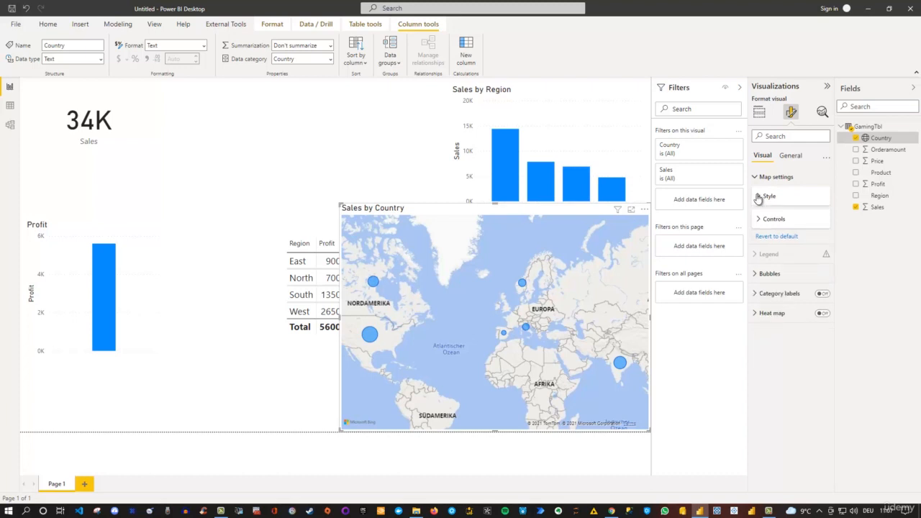
{"action": "left_click", "coordinate": [760, 221]}
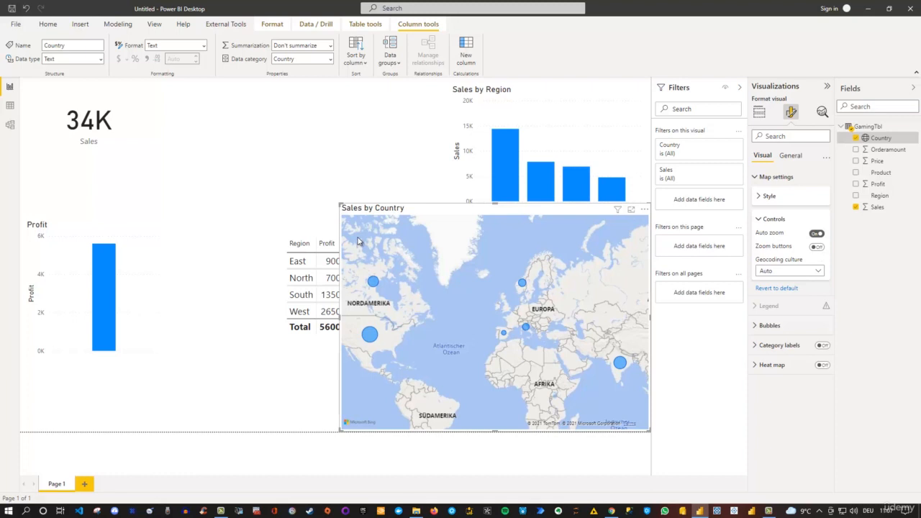
{"action": "left_click", "coordinate": [759, 221]}
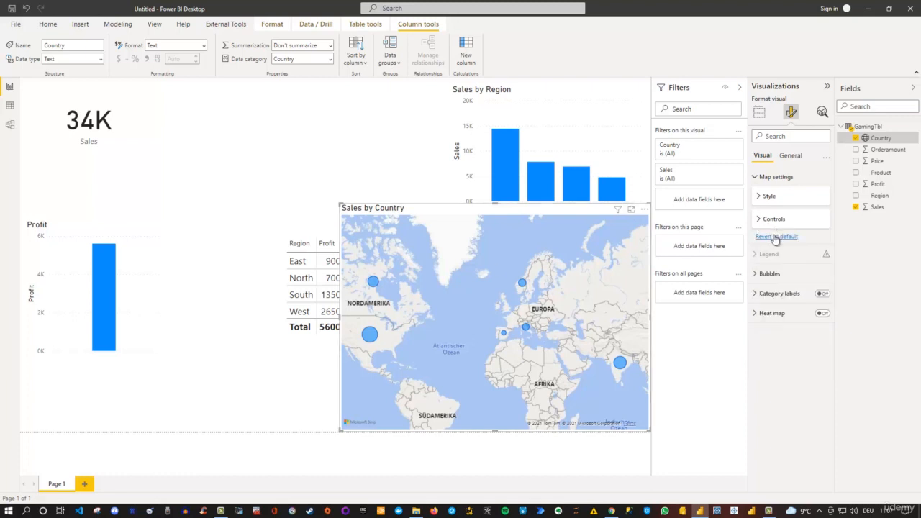
- Set the bubble size of the Sales by Country map to 18 px and turn on its category labels
{"action": "left_click", "coordinate": [755, 275]}
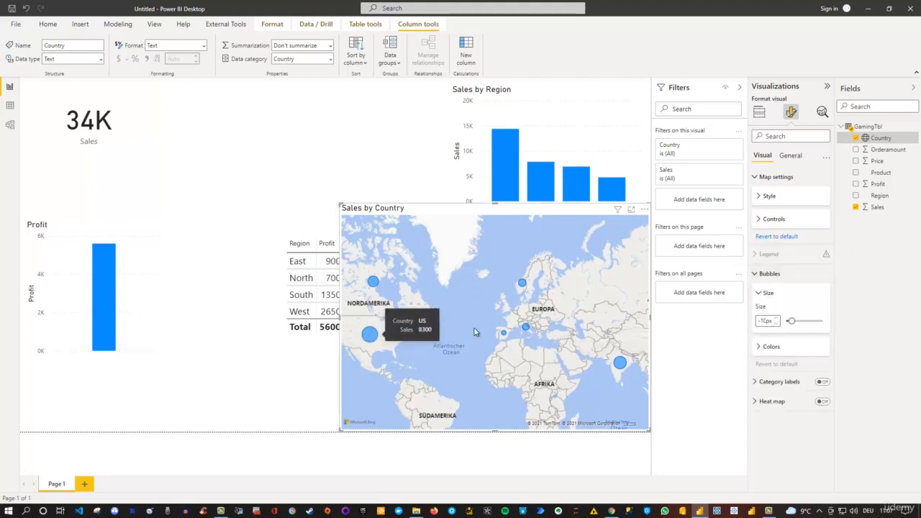
{"action": "left_click_drag", "start_coordinate": [793, 321], "coordinate": [798, 321]}
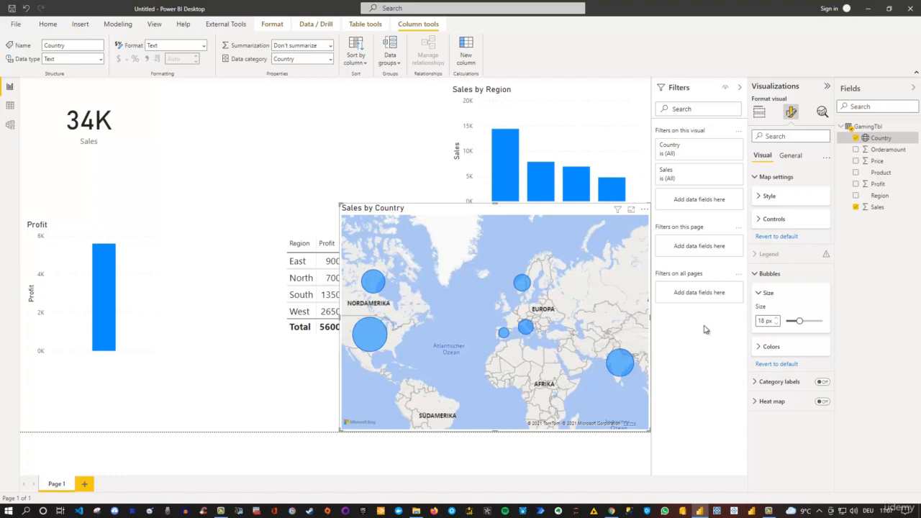
{"action": "left_click", "coordinate": [822, 382]}
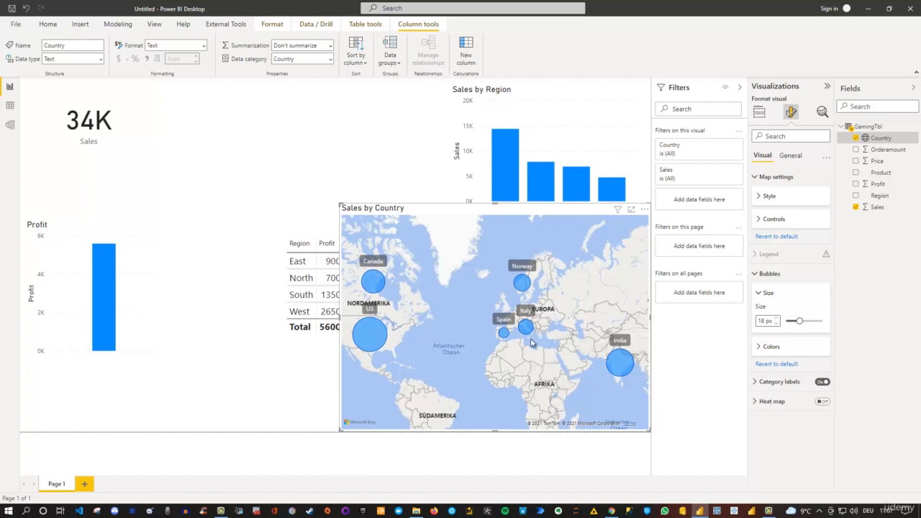
- Turn on the heat map for the Sales by Country visual
{"action": "left_click", "coordinate": [825, 403]}
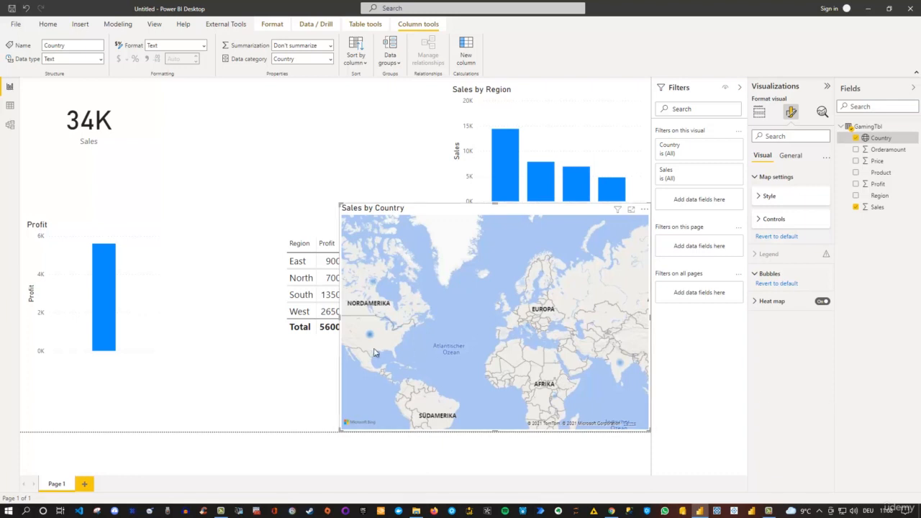
- Turn off the heat map on the Sales by Country visual and shrink the map so it clears the Sales by Region chart and the table
{"action": "left_click", "coordinate": [760, 310]}
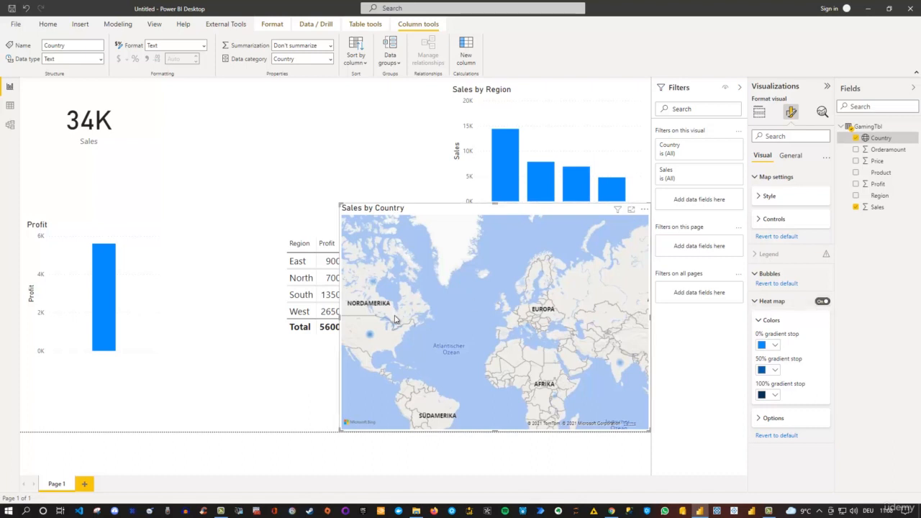
{"action": "left_click", "coordinate": [822, 302]}
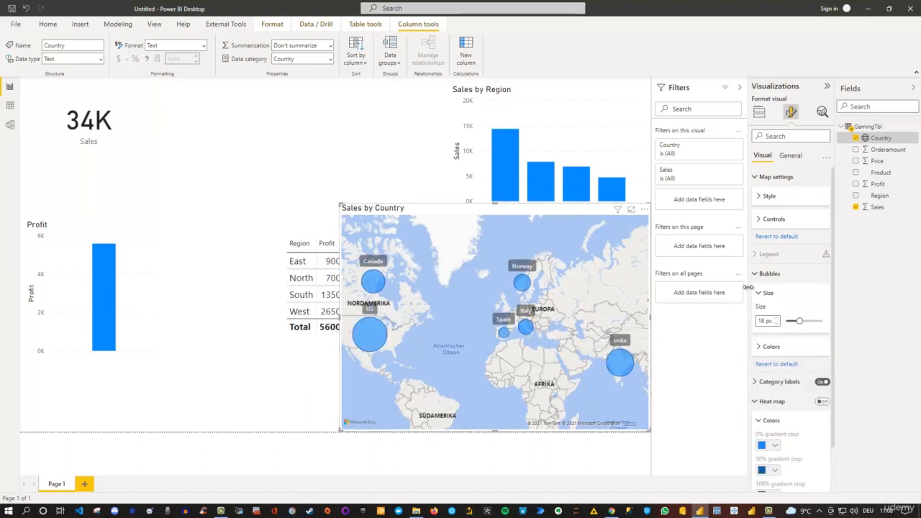
{"action": "scroll", "coordinate": [794, 333], "scroll_direction": "down", "scroll_amount": 1}
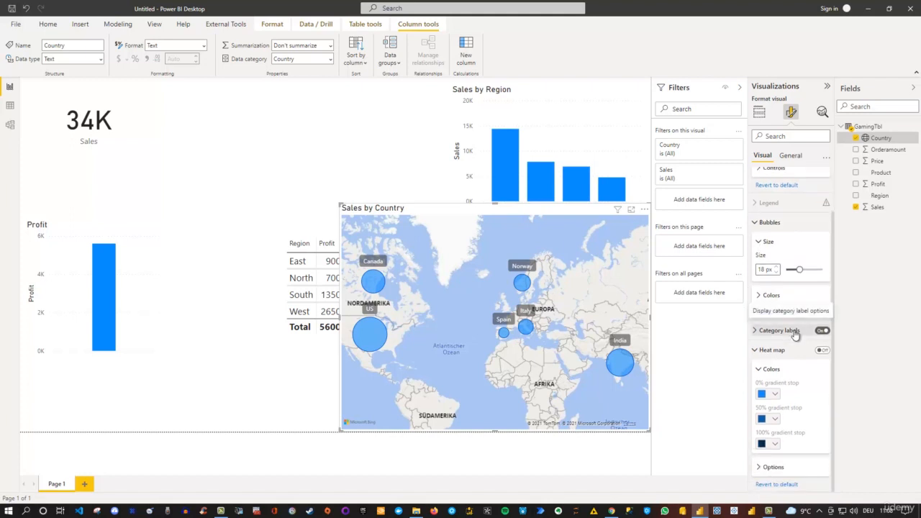
{"action": "scroll", "coordinate": [796, 334], "scroll_direction": "up", "scroll_amount": 1}
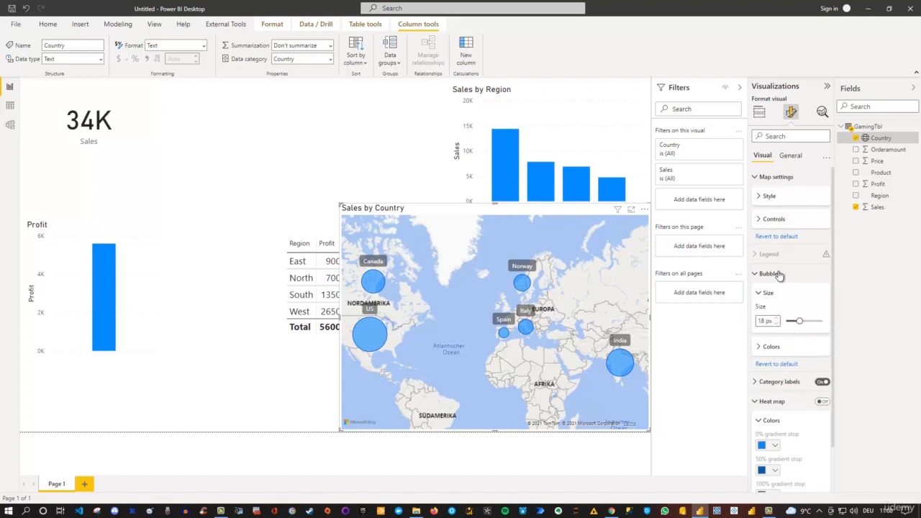
{"action": "left_click", "coordinate": [759, 112]}
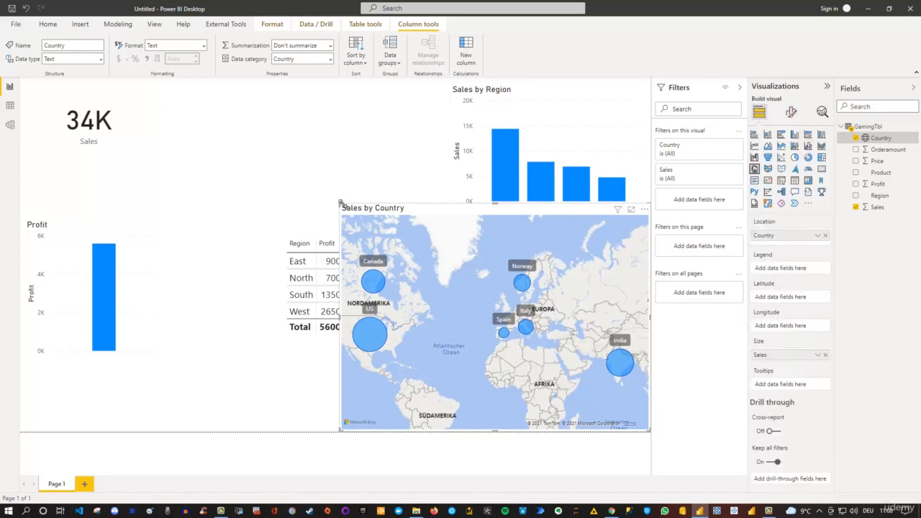
{"action": "left_click_drag", "start_coordinate": [341, 202], "coordinate": [420, 269]}
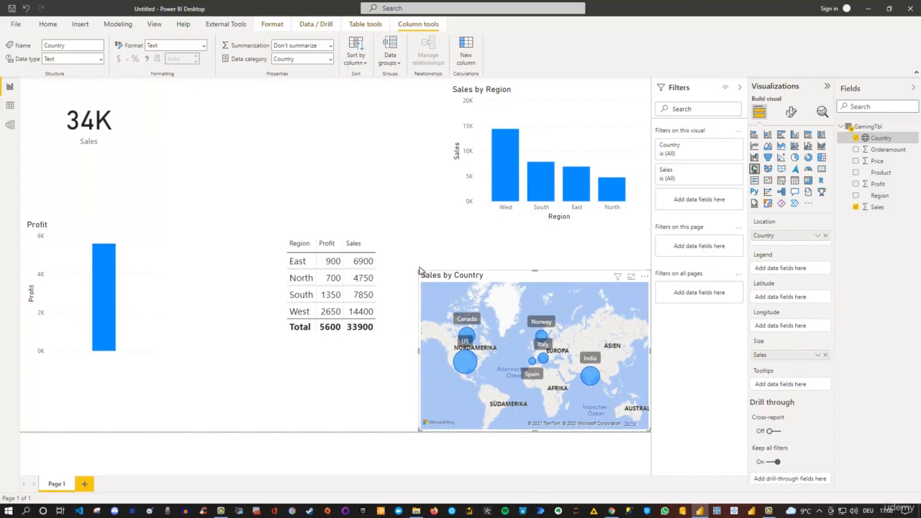